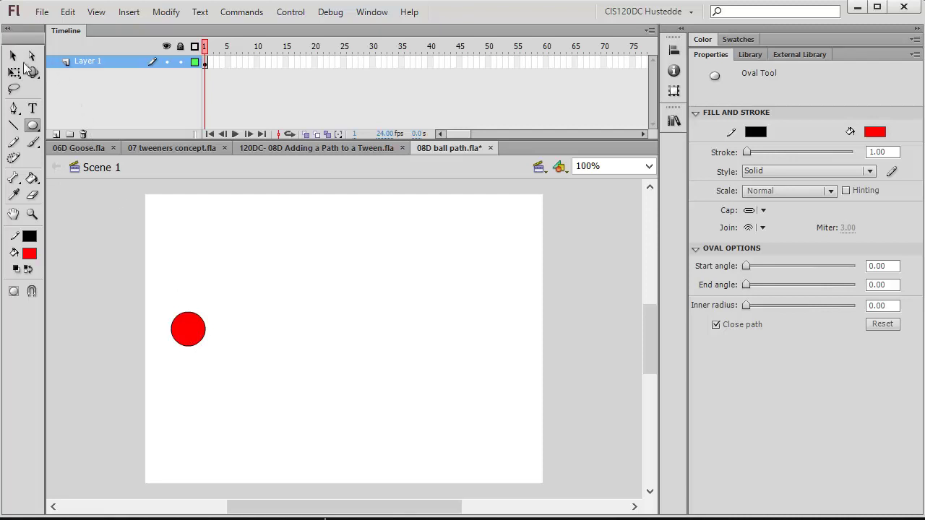
- Convert the red circle, including its outline, to a movie clip symbol named mcBall
left_click(12, 55)
left_click(188, 334)
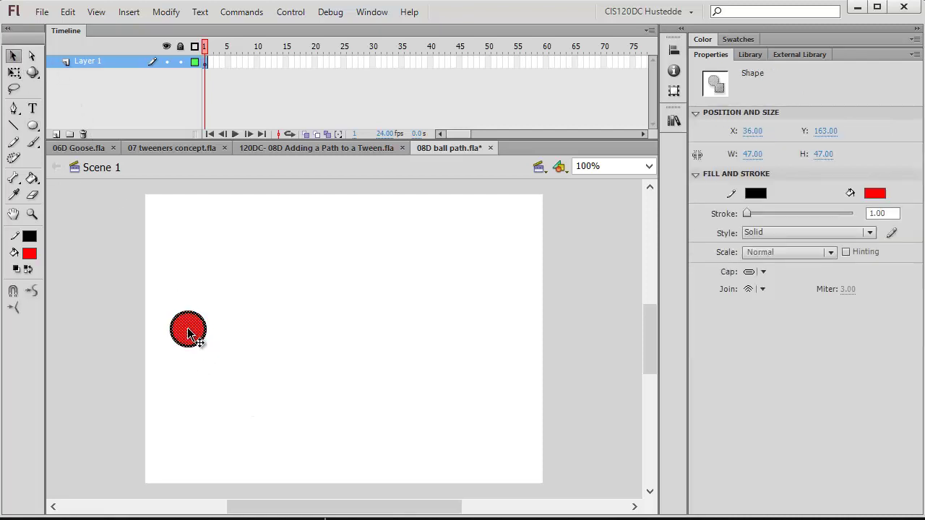
right_click(190, 331)
left_click(242, 304)
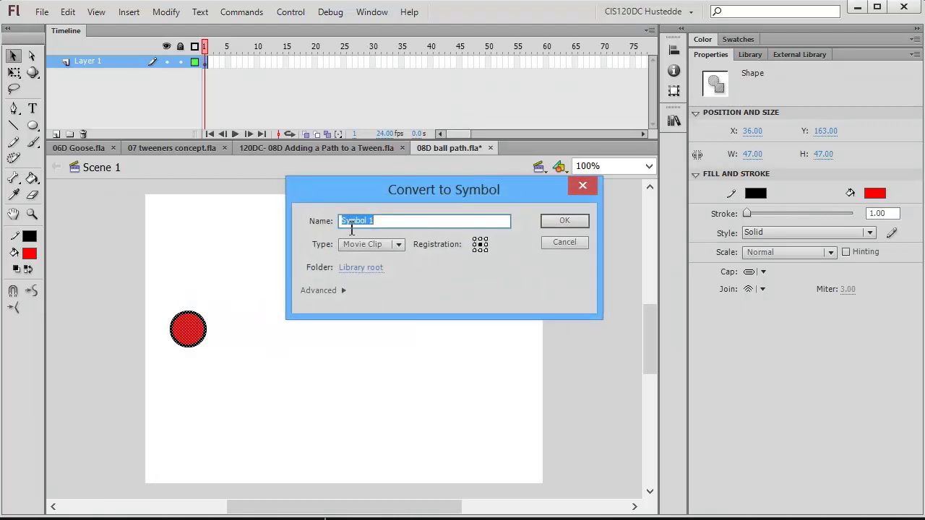
type("mcBall")
left_click(574, 224)
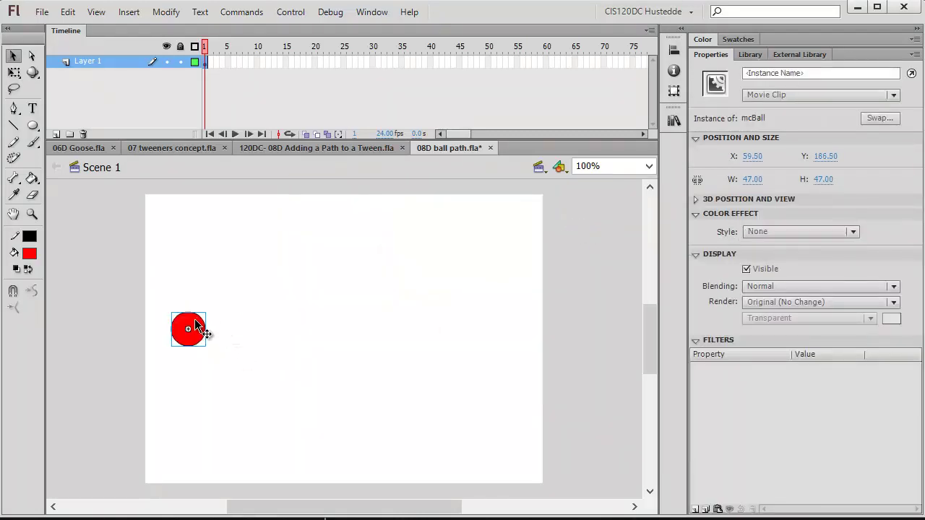
- Place the ball left of the stage at about X -28, Y 207, and in a new keyframe at frame 96 at about X 580, Y 182
left_click_drag(185, 329, 135, 345)
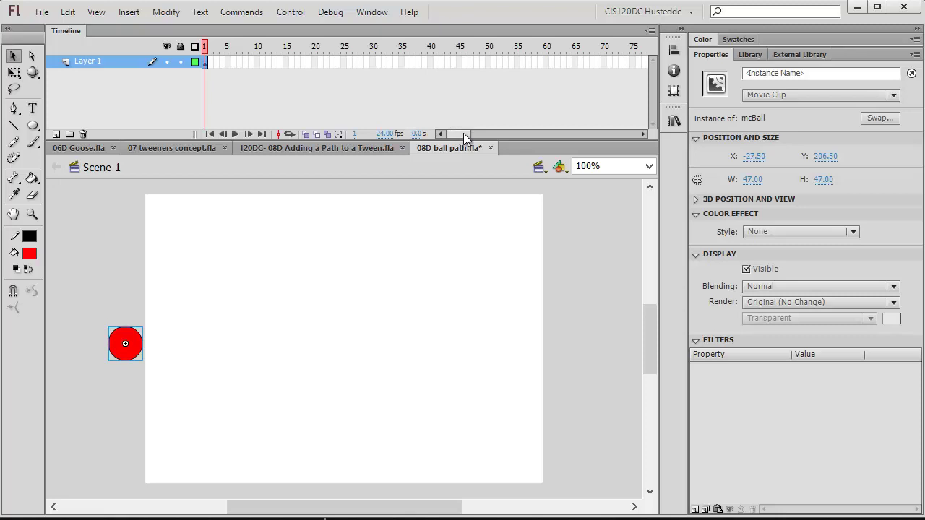
left_click_drag(463, 133, 470, 133)
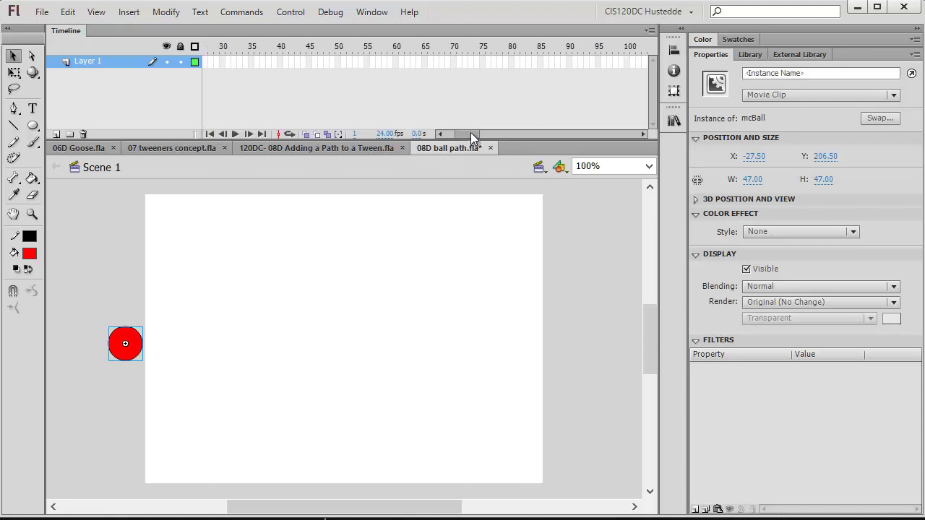
left_click(606, 62)
right_click(605, 62)
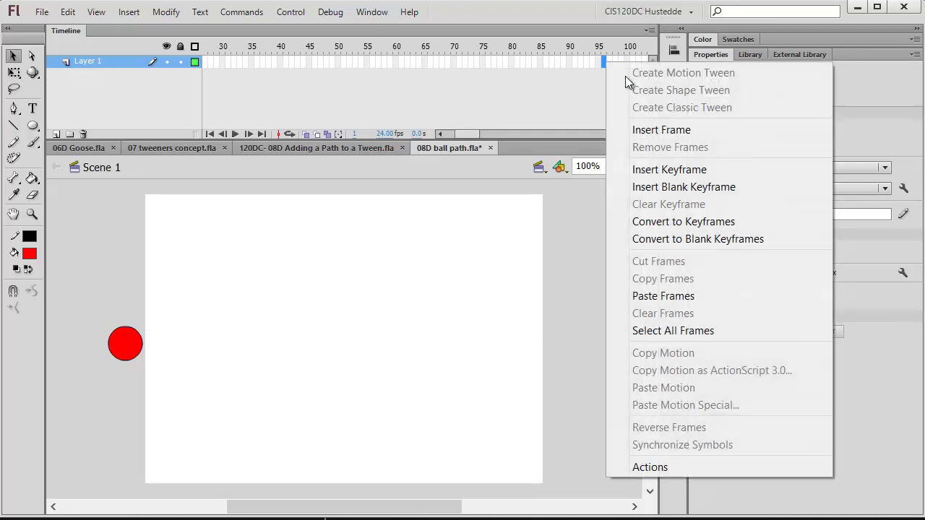
left_click(680, 169)
left_click_drag(139, 346, 577, 329)
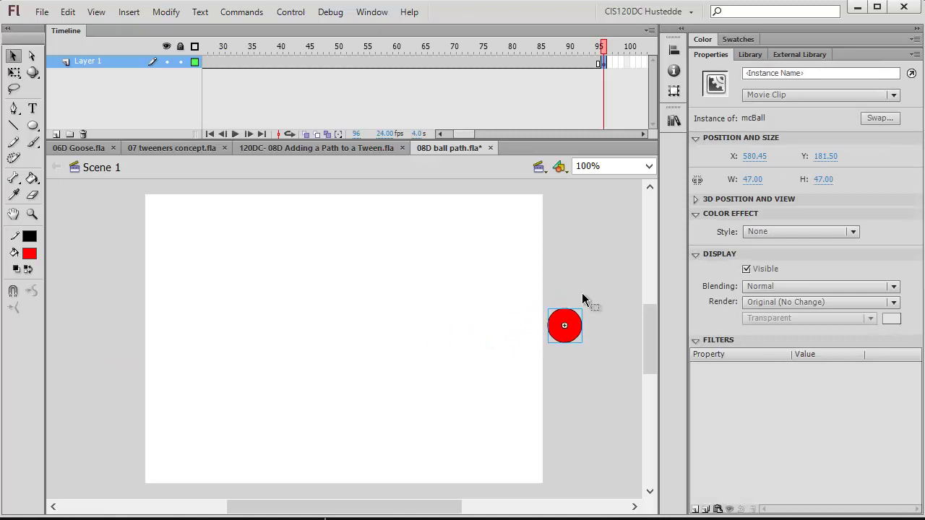
- Create a classic tween between the ball's two keyframes and scrub back to frame 1 to preview the motion
right_click(435, 62)
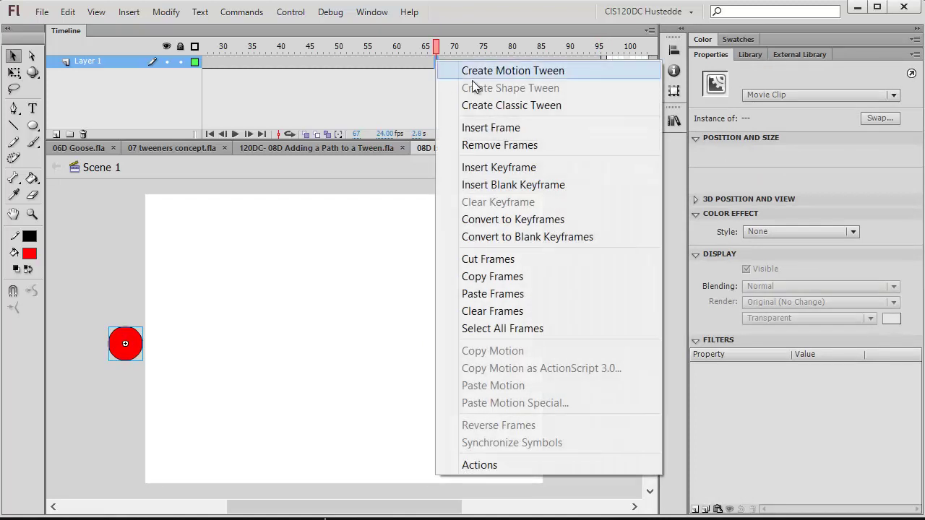
left_click(479, 103)
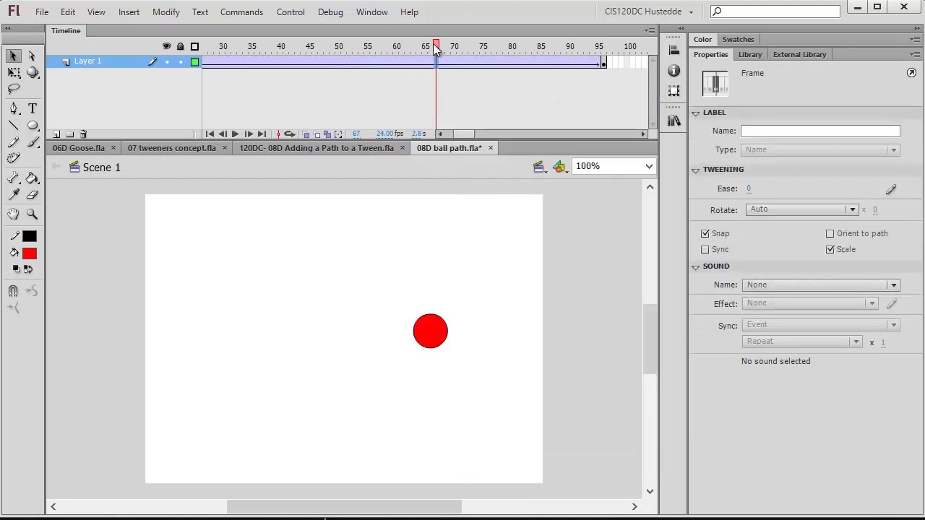
left_click_drag(436, 46, 94, 75)
mouse_move(201, 79)
left_mouse_down()
mouse_move(251, 66)
mouse_move(671, 87)
mouse_move(433, 64)
mouse_move(199, 67)
left_mouse_up()
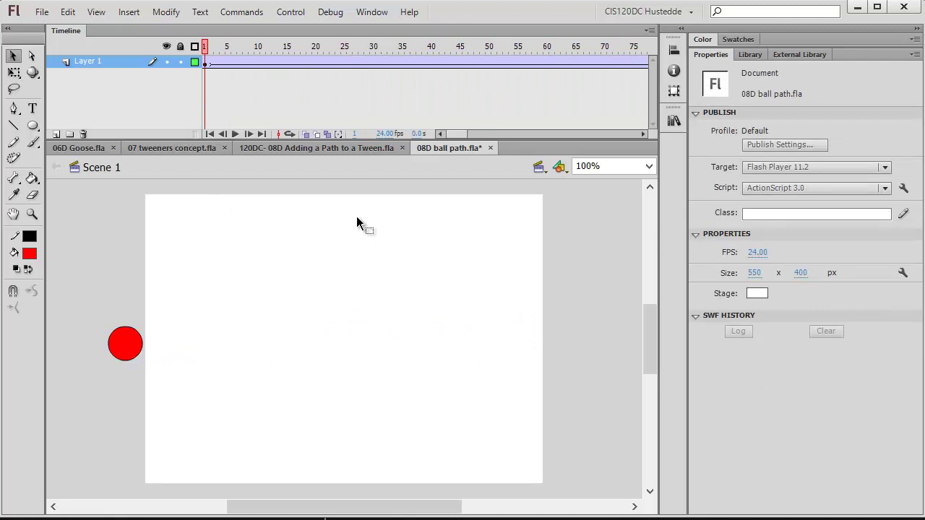
- Add a classic motion guide layer for Layer 1 and show the rulers around the stage
right_click(99, 62)
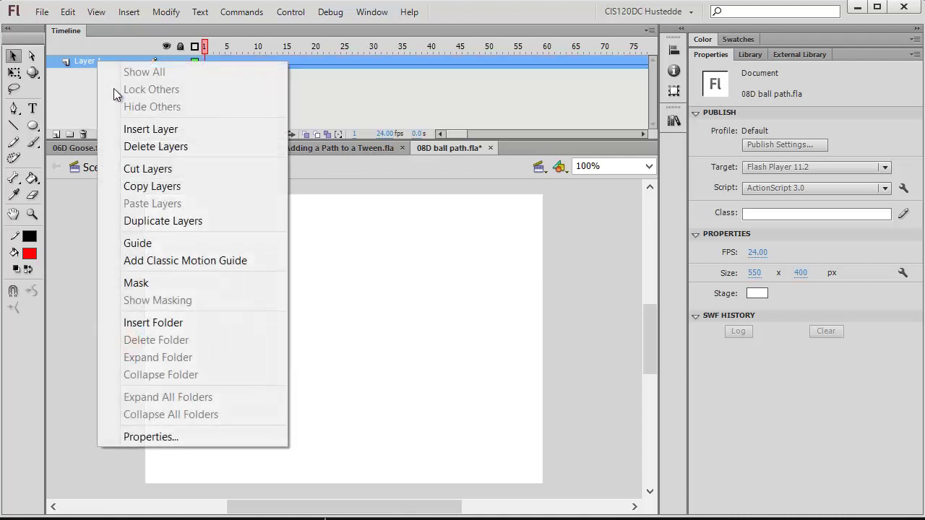
left_click(182, 261)
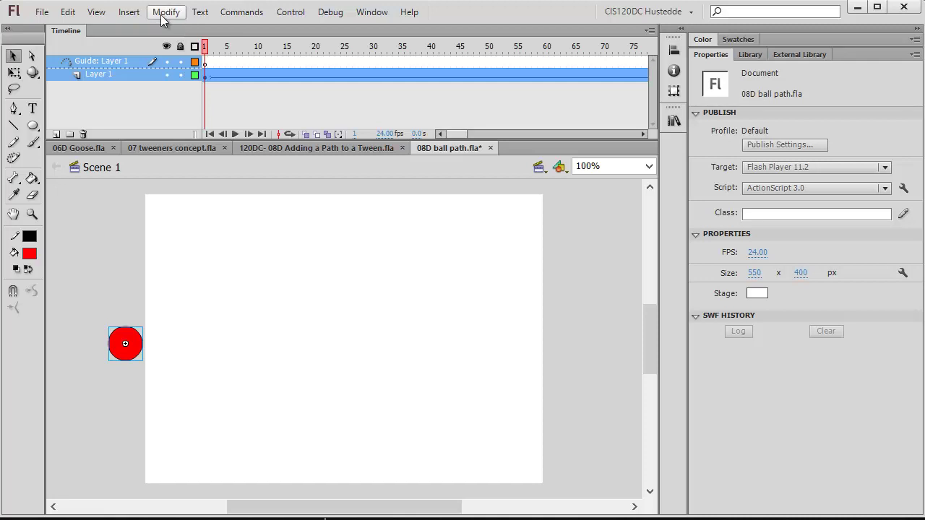
left_click(97, 12)
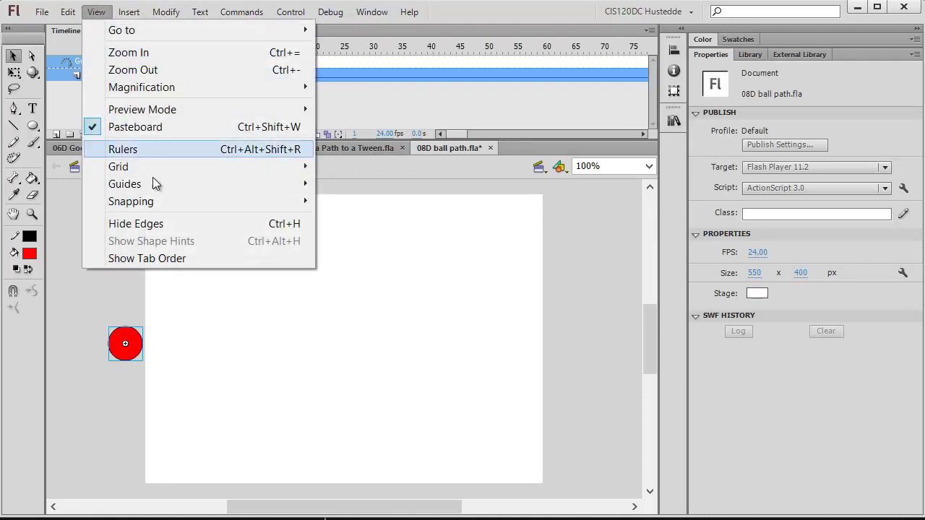
left_click(142, 148)
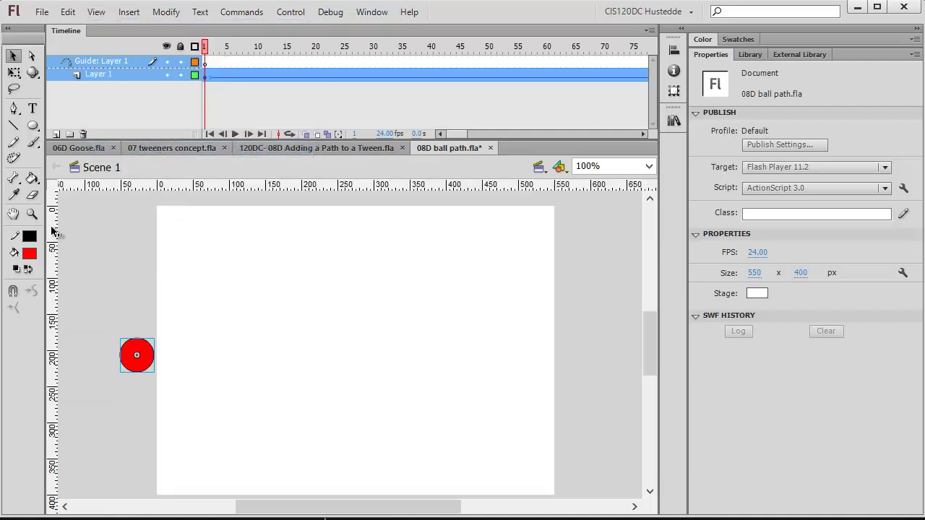
- Place a vertical and a horizontal guide crossing exactly at the ball's centre in frame 1
left_click_drag(58, 232, 137, 247)
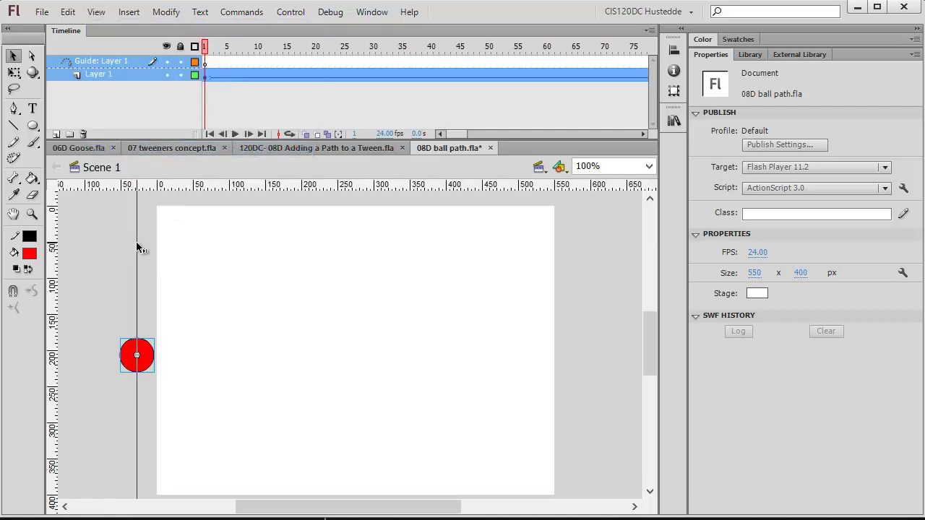
left_click_drag(154, 191, 169, 355)
left_click(31, 213)
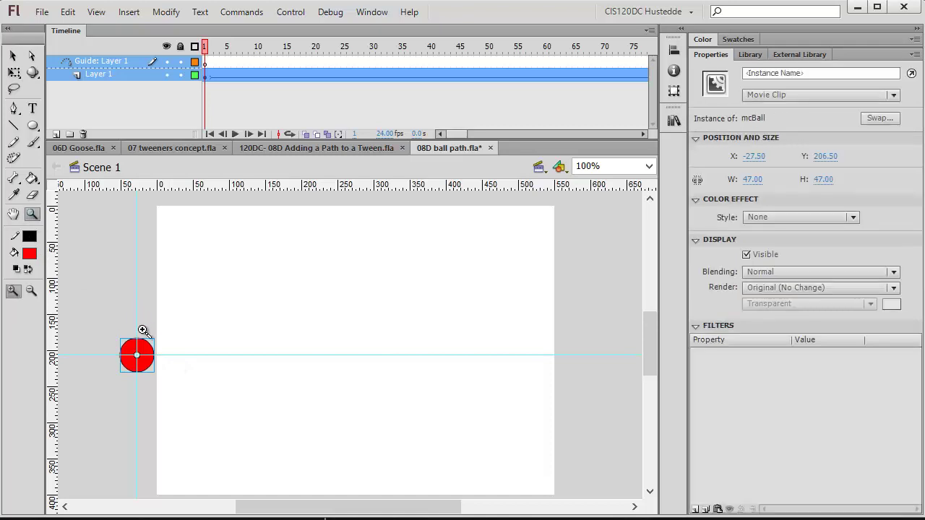
left_click(142, 330)
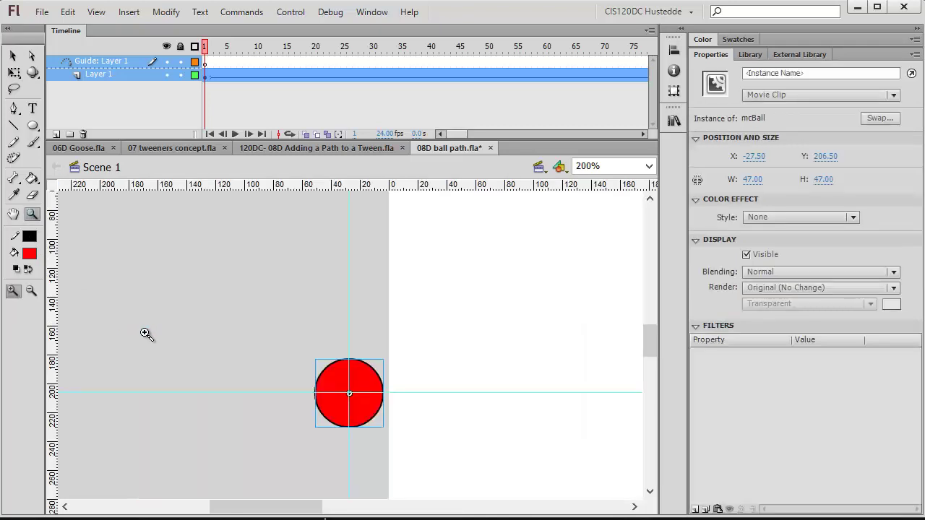
left_click(383, 360)
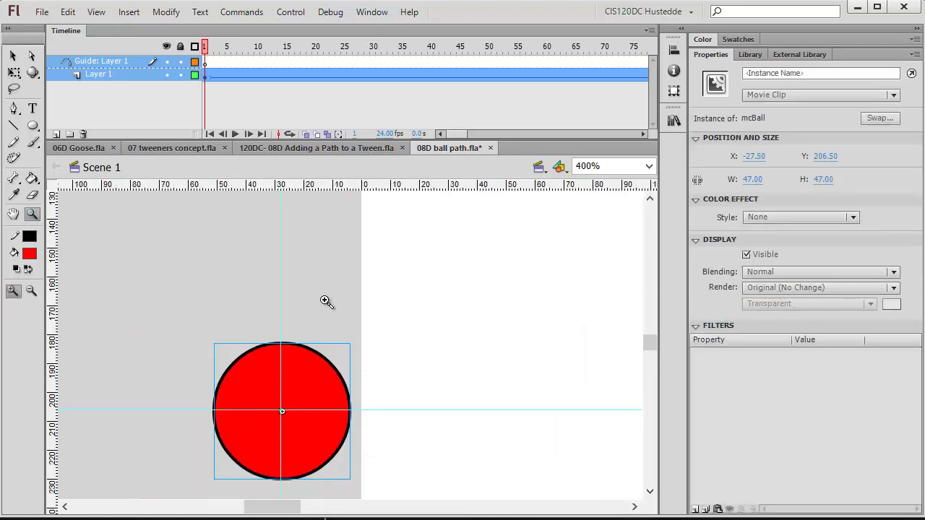
left_click(13, 56)
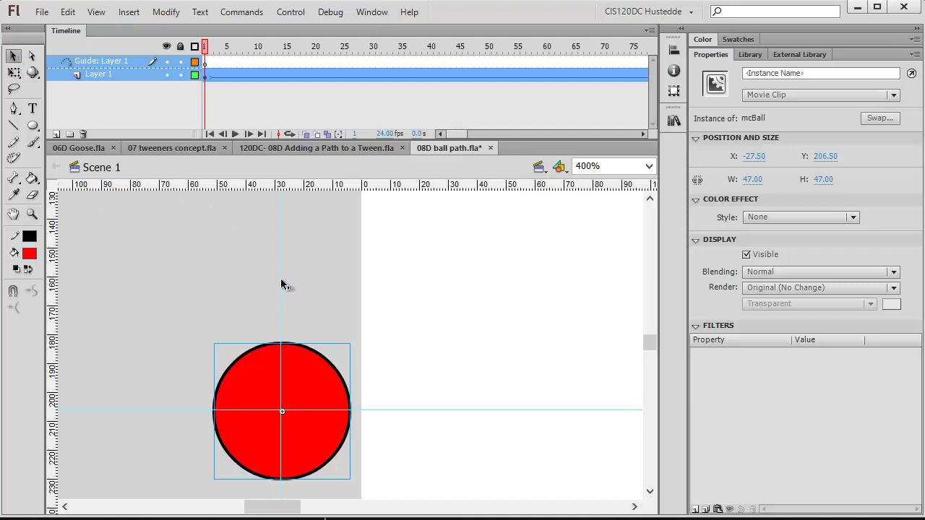
left_click_drag(282, 284, 283, 289)
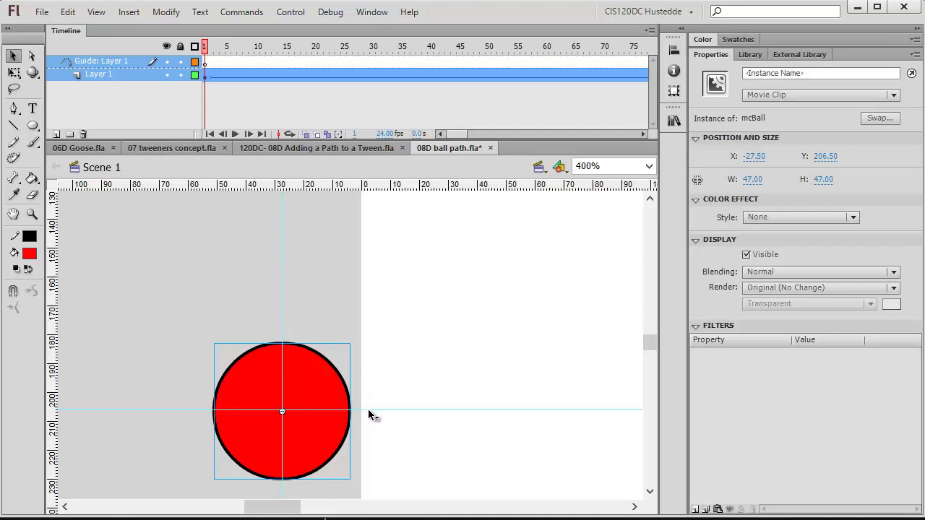
left_click_drag(370, 419, 370, 419)
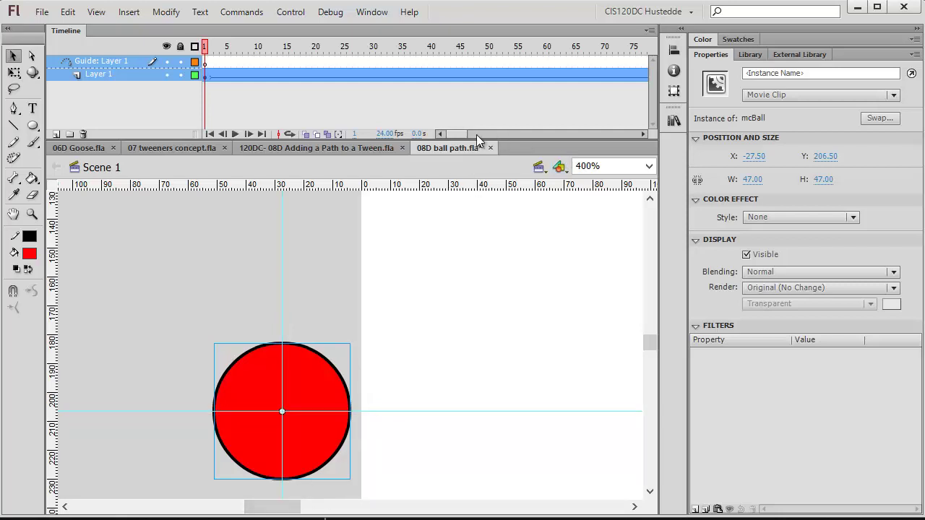
- Place a horizontal and a vertical guide crossing at the ball's centre in frame 96, and restore the 100% view
left_click_drag(458, 134, 465, 135)
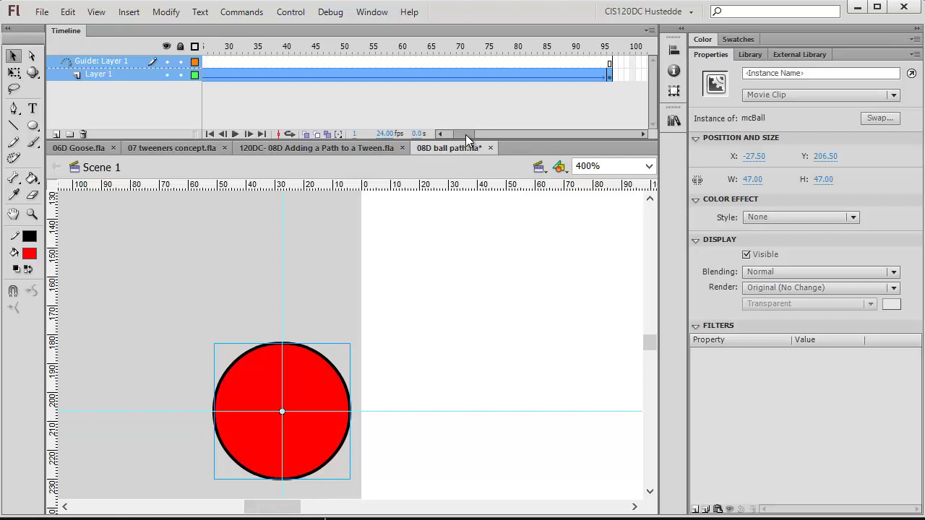
left_click(610, 76)
left_click_drag(289, 506, 462, 513)
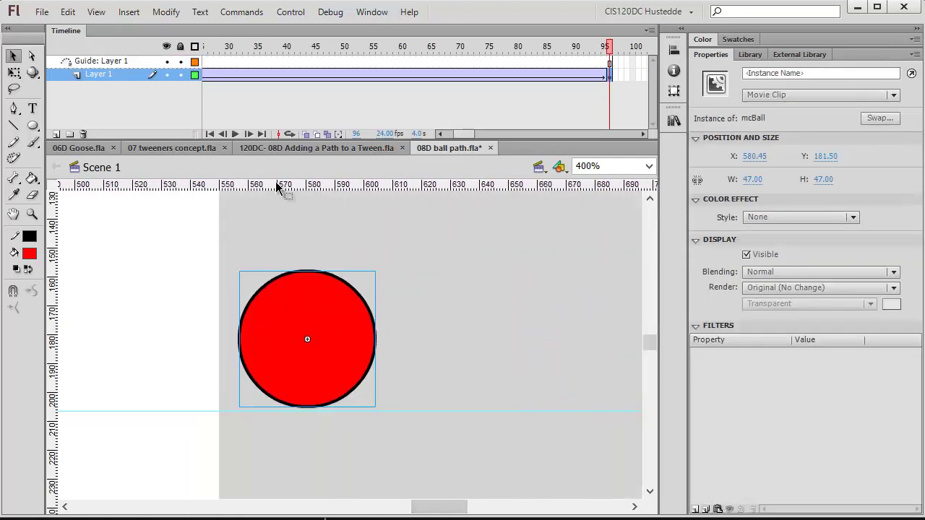
left_click_drag(277, 187, 326, 340)
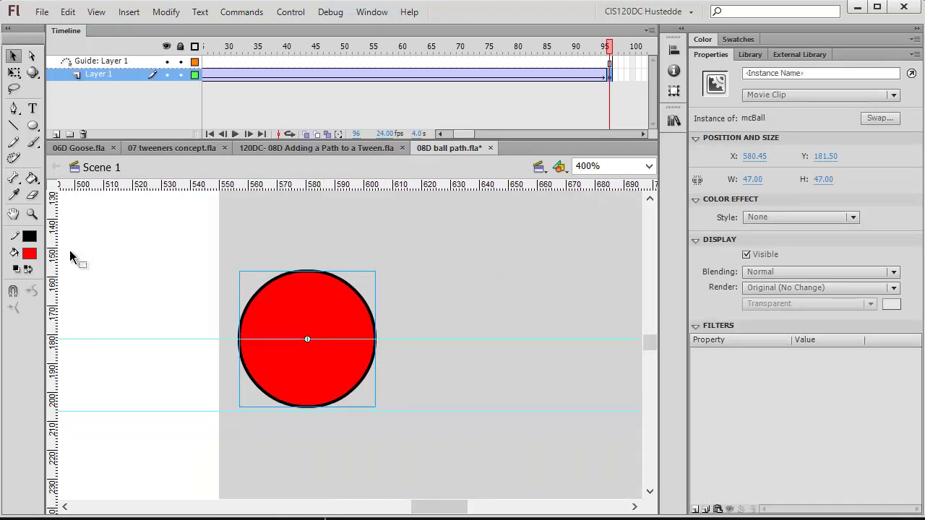
left_click_drag(60, 260, 307, 340)
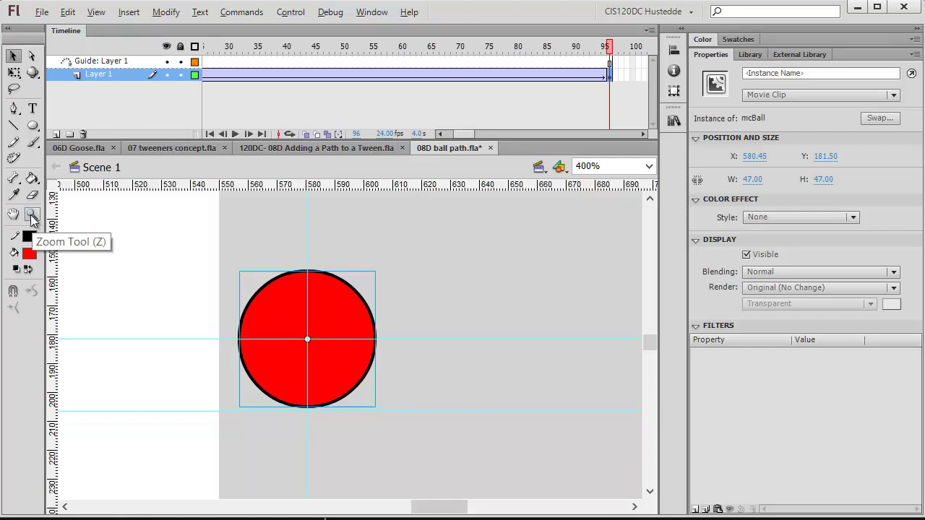
left_click(32, 215)
double_click(32, 215)
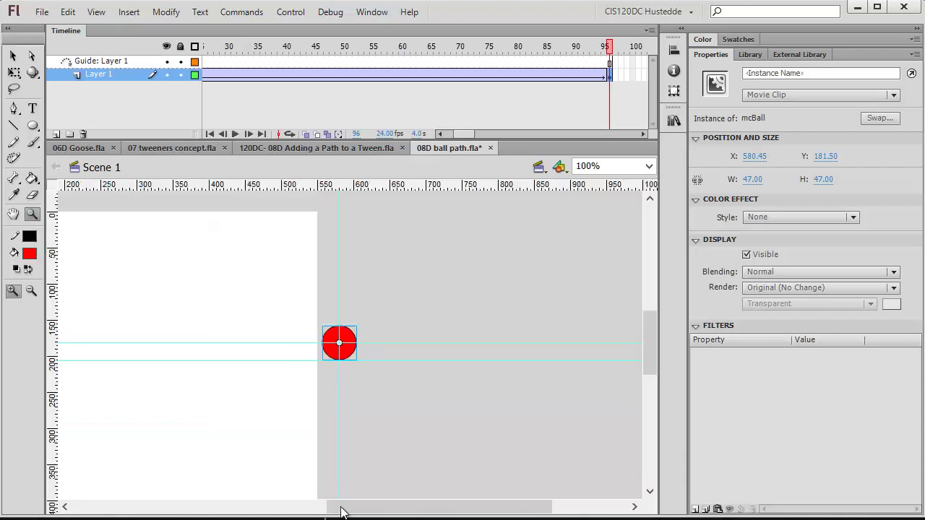
left_click_drag(346, 509, 272, 493)
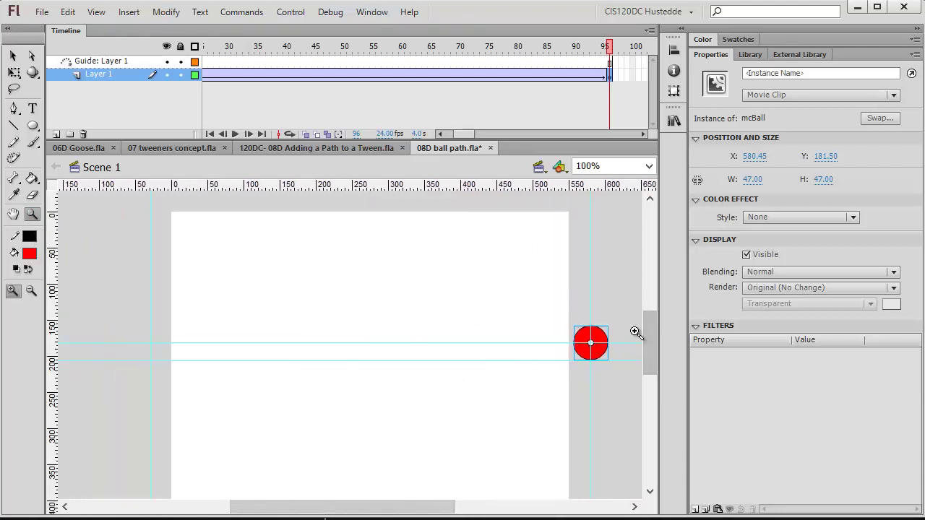
- Hide Layer 1 and draw a straight line on the motion guide layer between the ball's start and end guide intersections
left_click(167, 75)
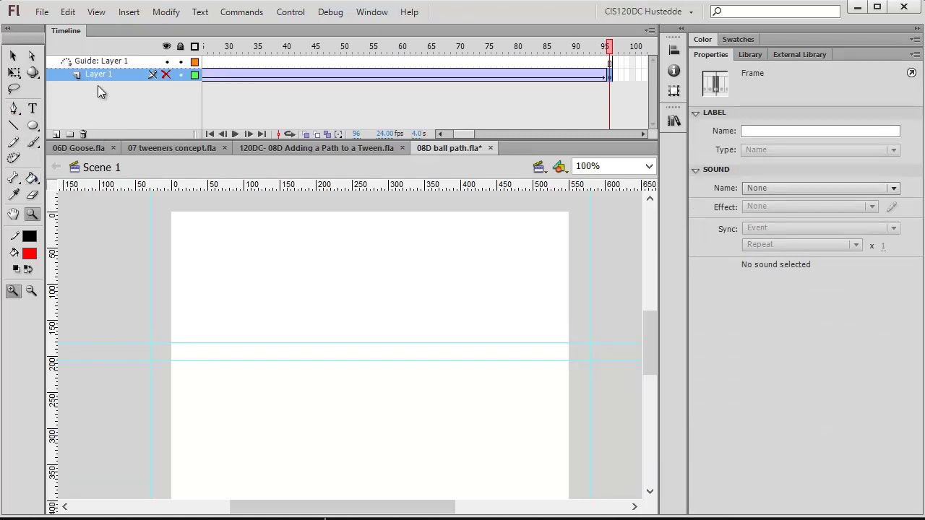
left_click(205, 62)
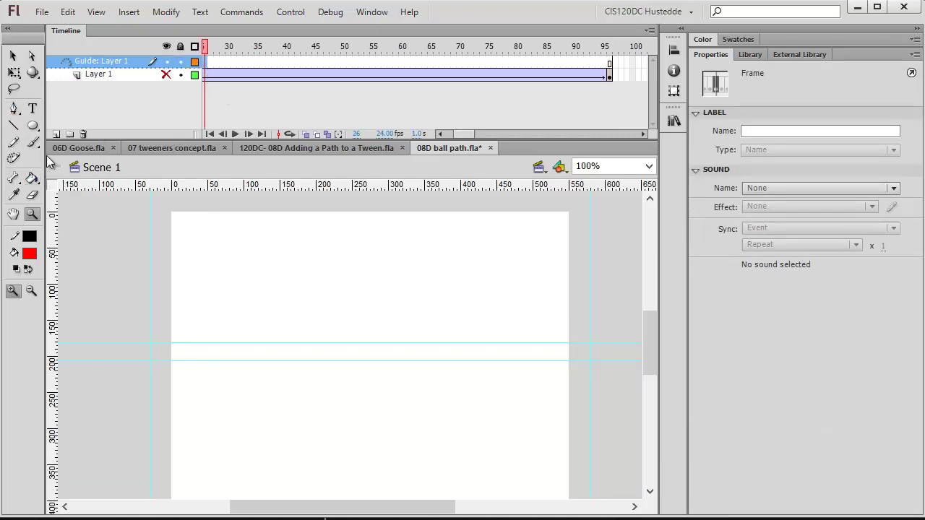
left_click(14, 125)
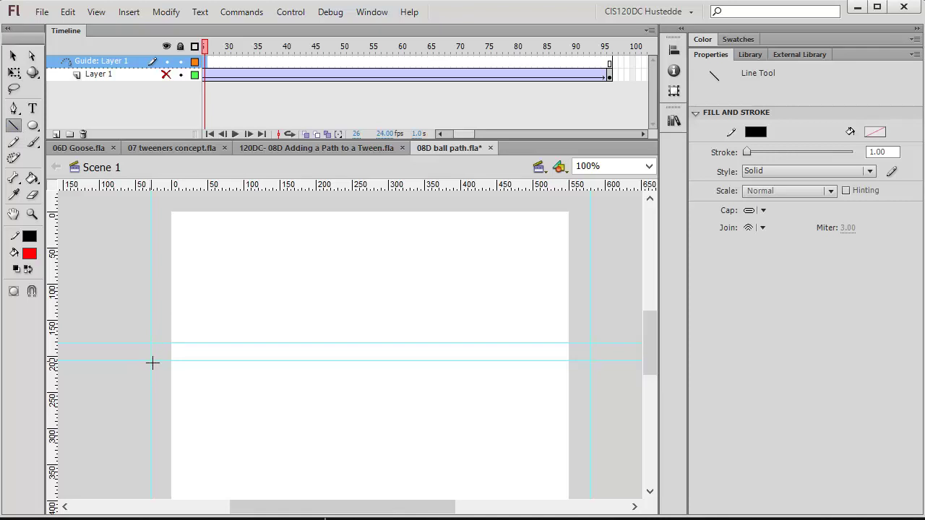
mouse_move(151, 361)
left_mouse_down()
mouse_move(473, 340)
mouse_move(571, 351)
mouse_move(590, 343)
left_mouse_up()
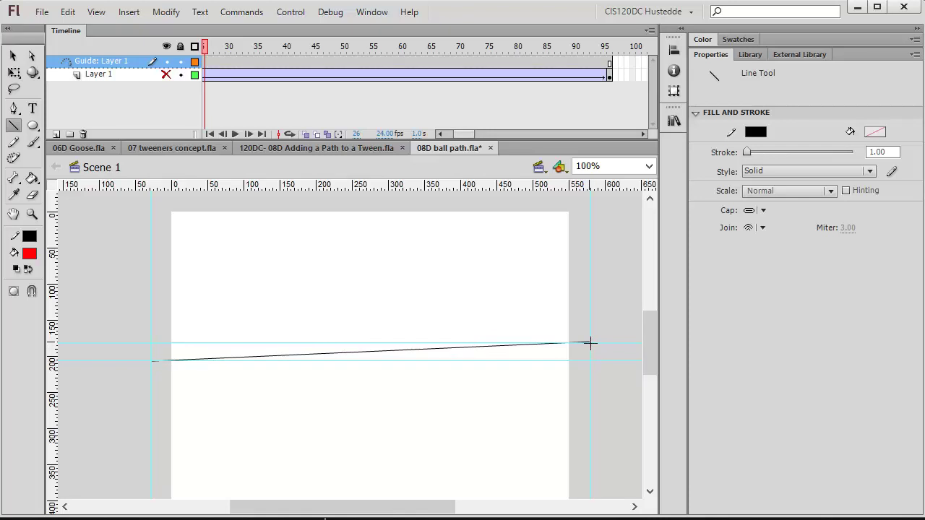
- Bend the motion guide line upward into an arc, and show Layer 1 again to check the ball along the path back to frame 1
left_click(12, 54)
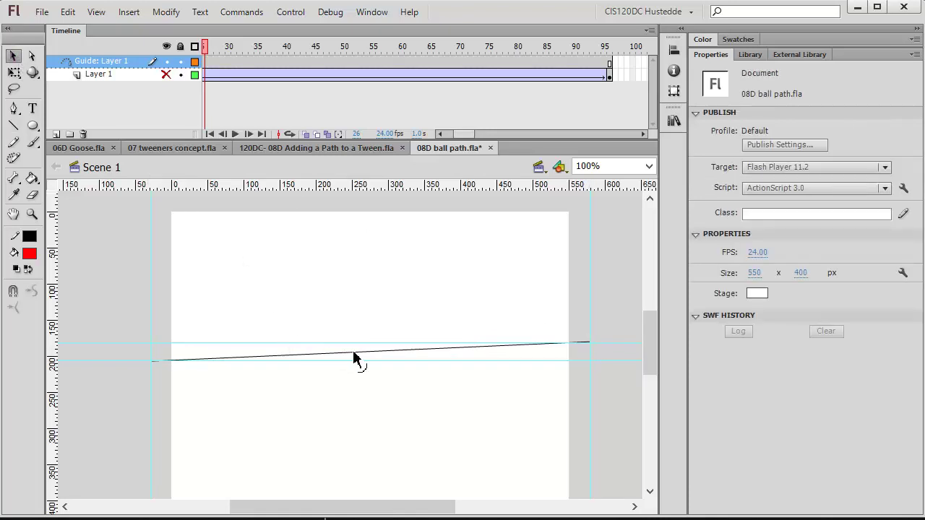
left_click_drag(354, 356, 343, 276)
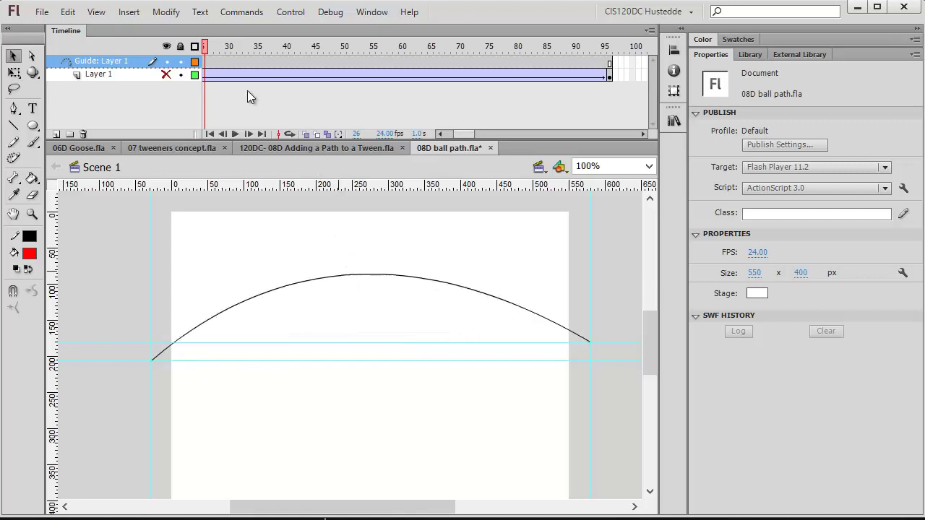
left_click(166, 75)
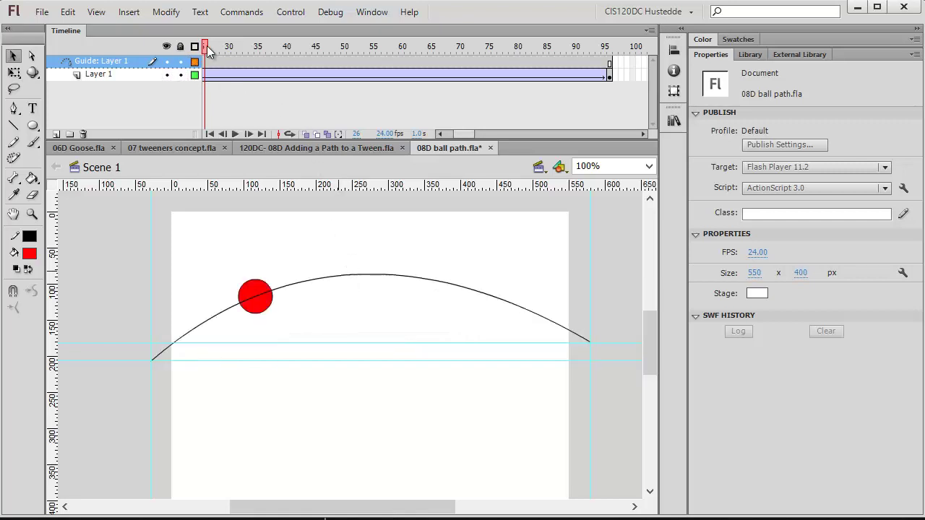
left_click_drag(206, 47, 184, 133)
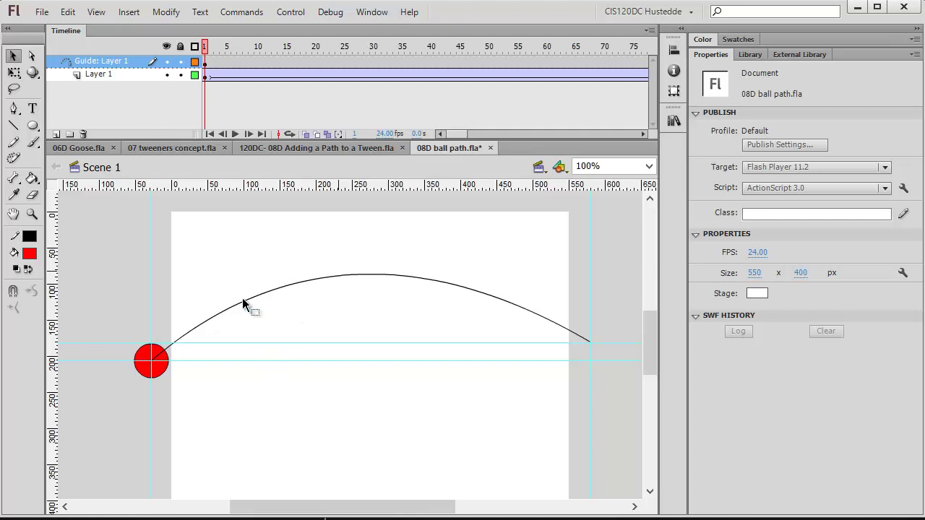
- Test the movie to watch the ball follow the arc, and close the preview
left_click(292, 12)
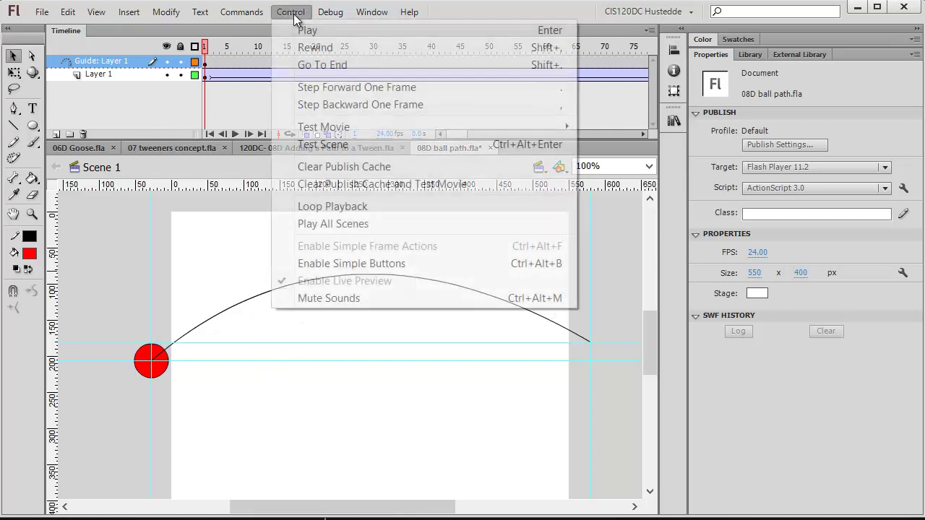
mouse_move(557, 128)
left_click(625, 127)
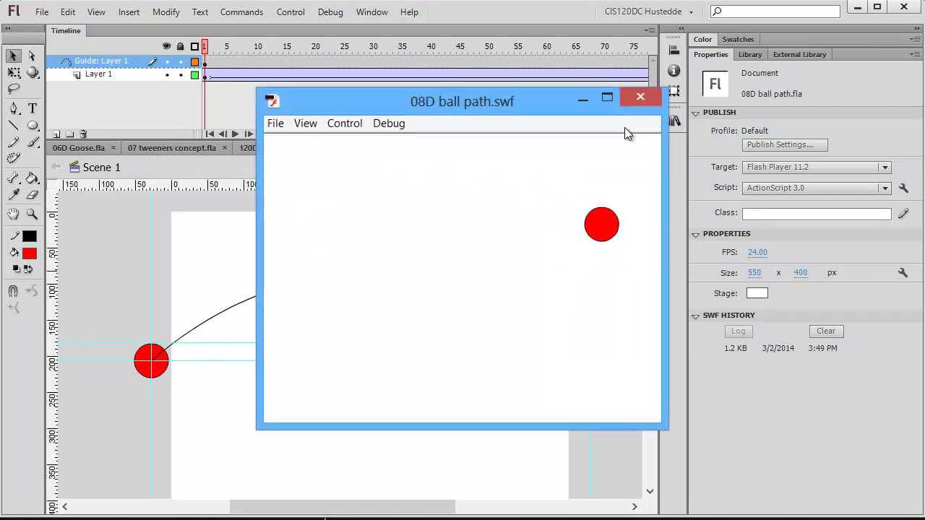
left_click(645, 97)
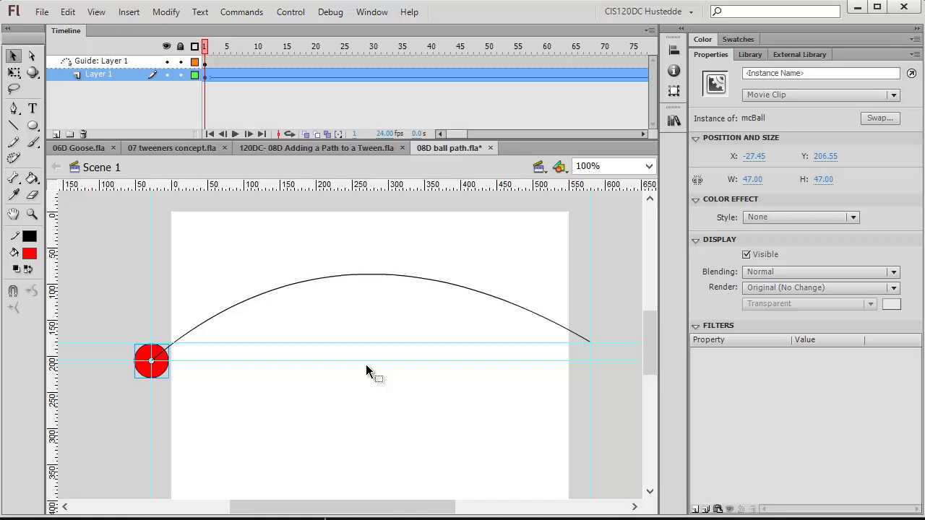
- Nudge the ball in frame 1 left off the path's start to X -38, Y 207, and play the timeline
key("Left")
left_click_drag(143, 373, 146, 371)
key("Left")
key("Left")
key("Left")
key("Left")
key("Left")
key("Left")
key("Left")
key("Left")
key("Left")
key("Left")
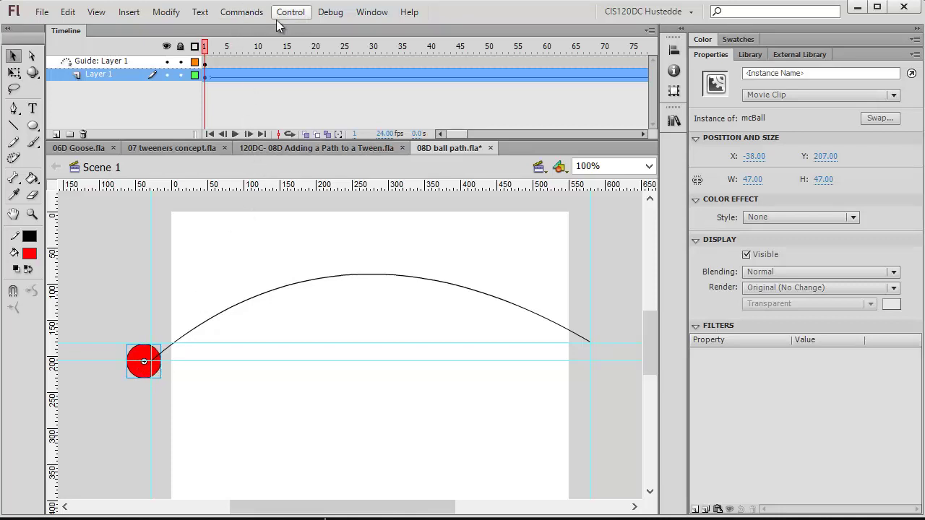
key("Return")
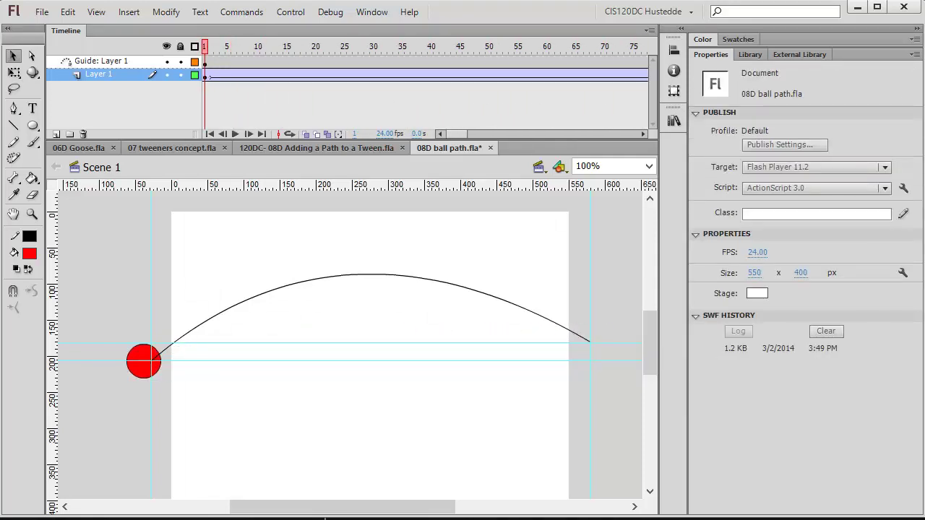
- Move the ball back 10 px onto the start of the guide path at X -28 and play the timeline
left_click(143, 361)
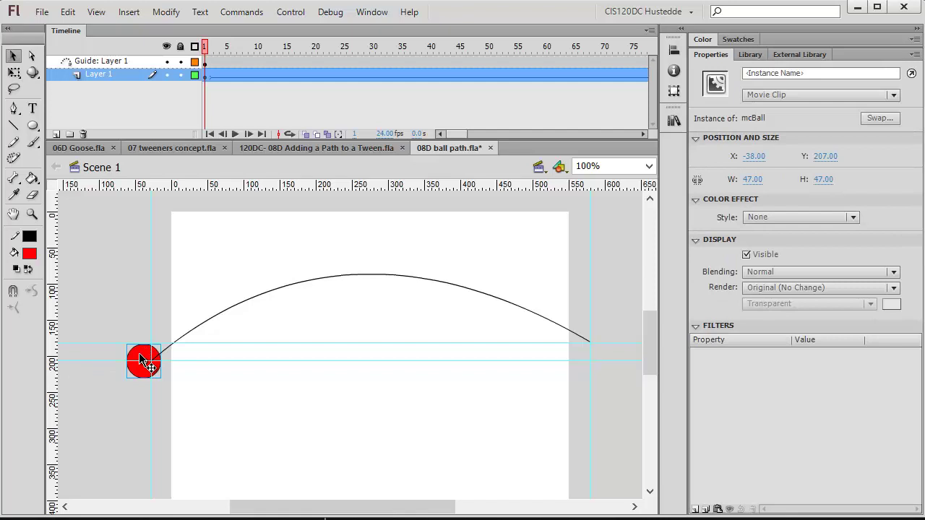
key("shift+Right")
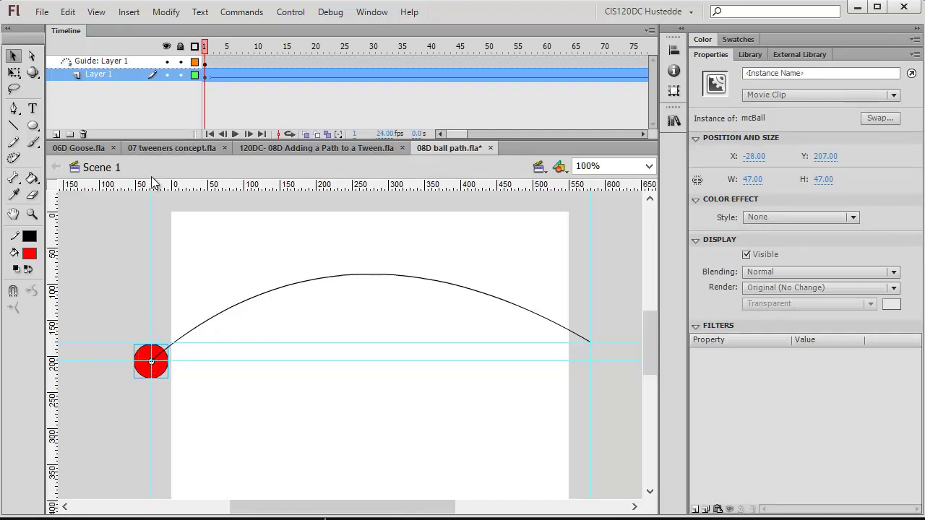
key("Return")
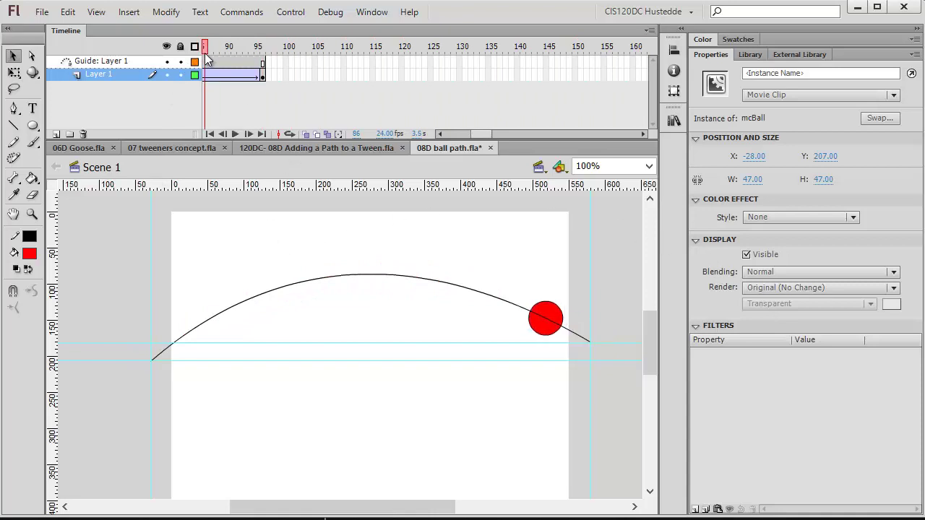
- In frame 96, align the ball's centre with the end of the guide path, at about X 580, Y 180
left_click_drag(267, 32, 289, 34)
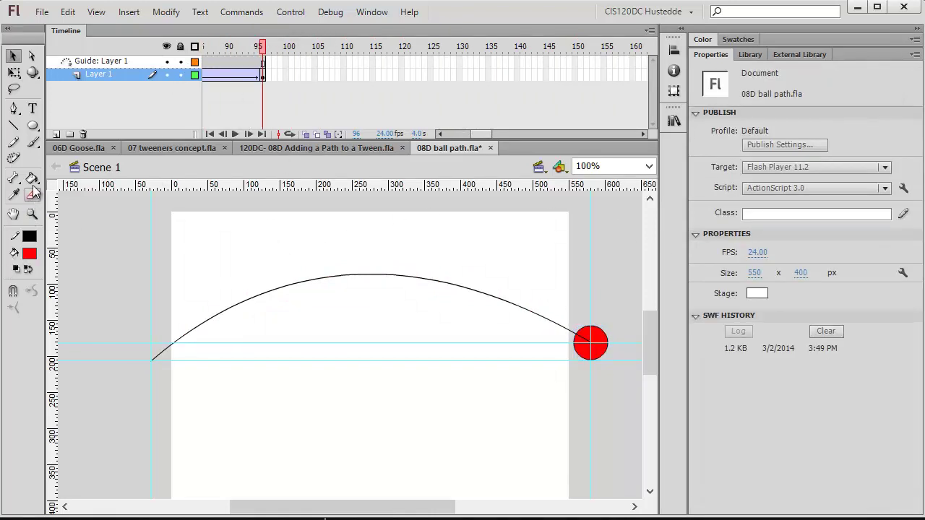
left_click(31, 212)
left_click_drag(556, 303, 621, 404)
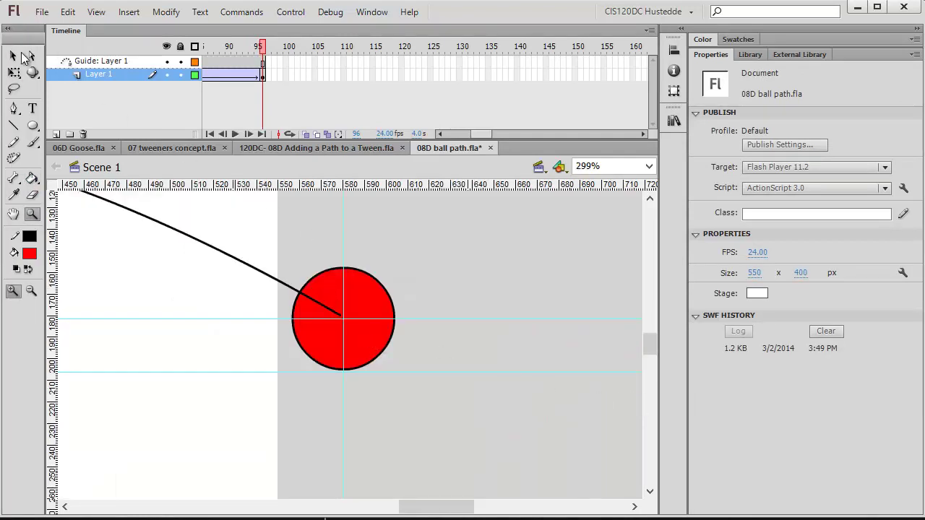
left_click(14, 55)
left_click(362, 302)
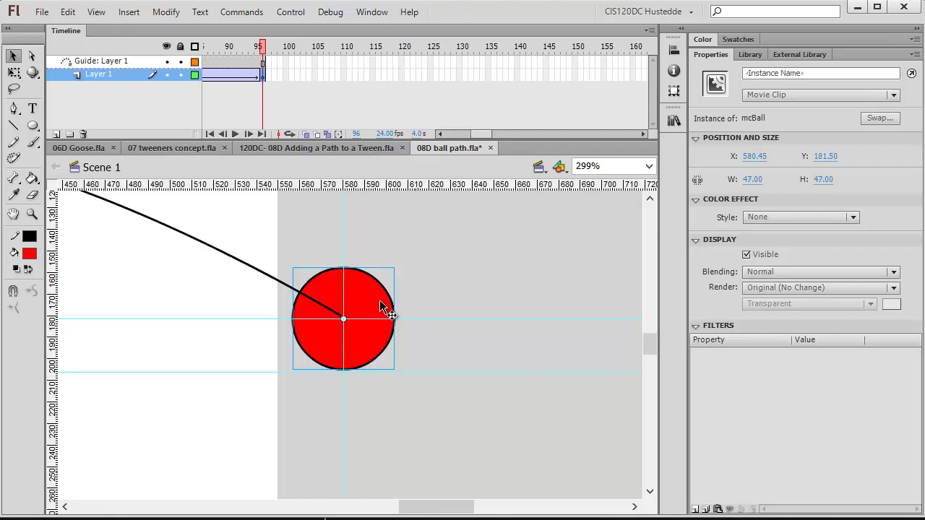
left_click_drag(381, 307, 381, 305)
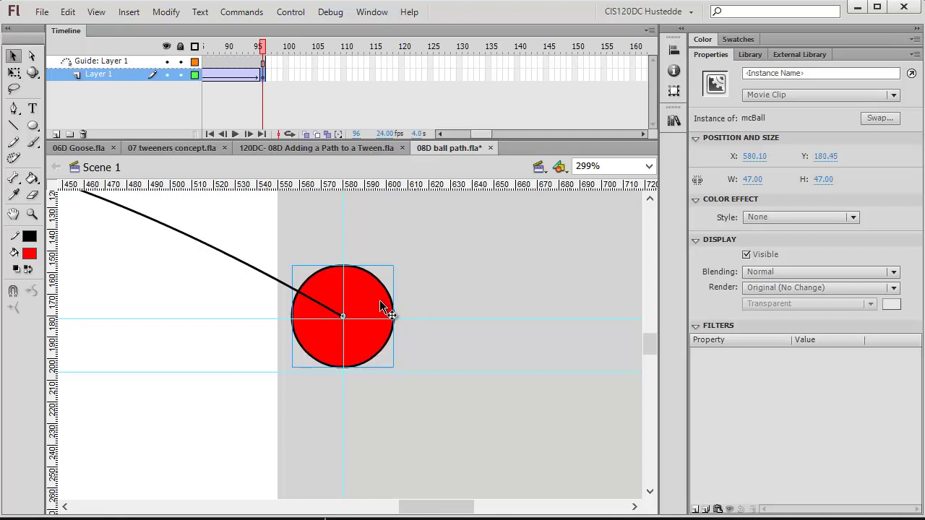
left_click(417, 244)
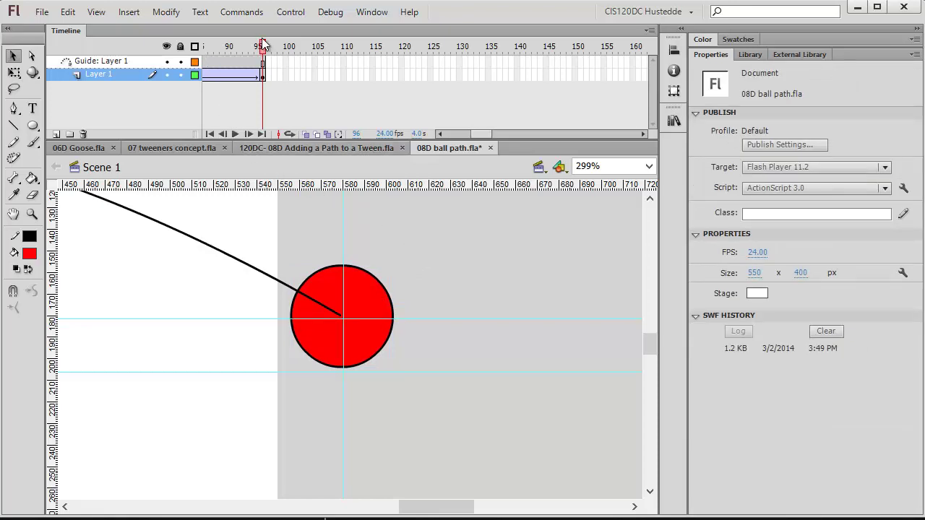
- In frame 1, reshape the motion guide arc with a sharp corner low on the stage and another near its upper middle
left_click(205, 47)
key("ctrl+minus")
left_click(649, 167)
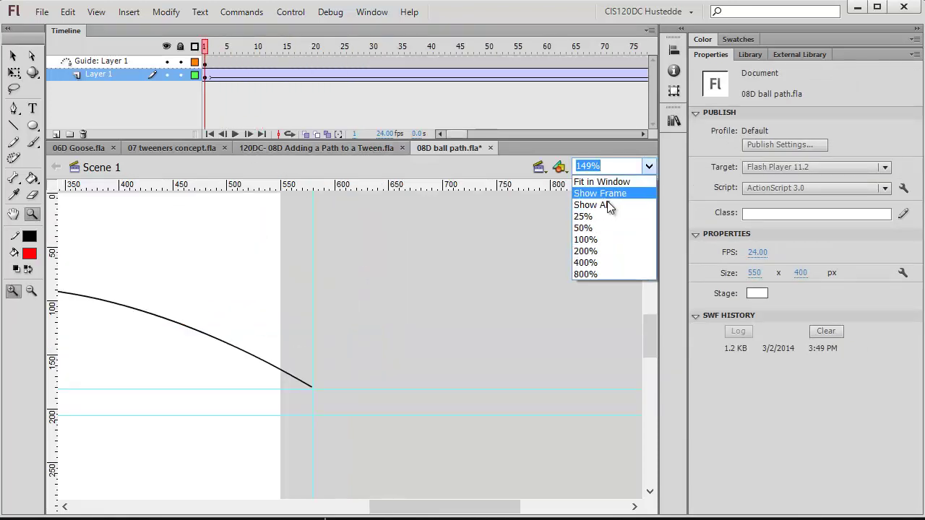
left_click(607, 194)
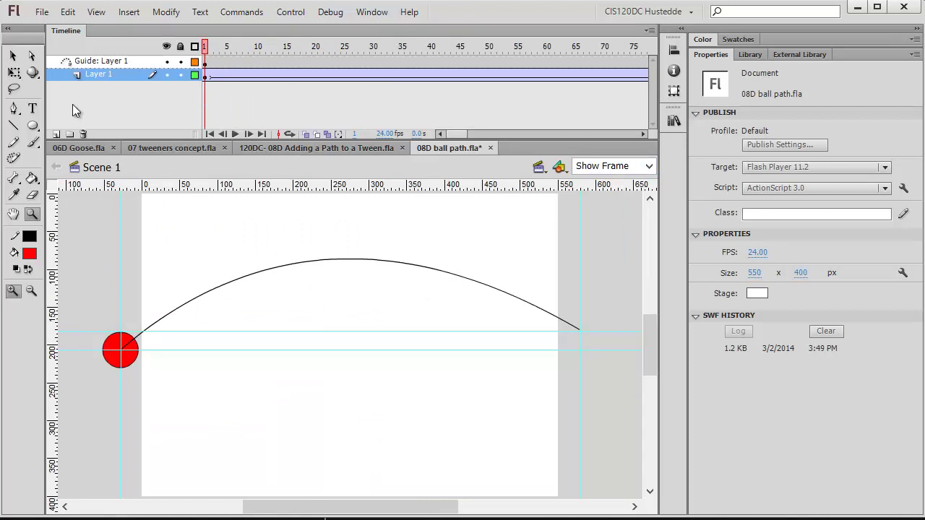
left_click(13, 56)
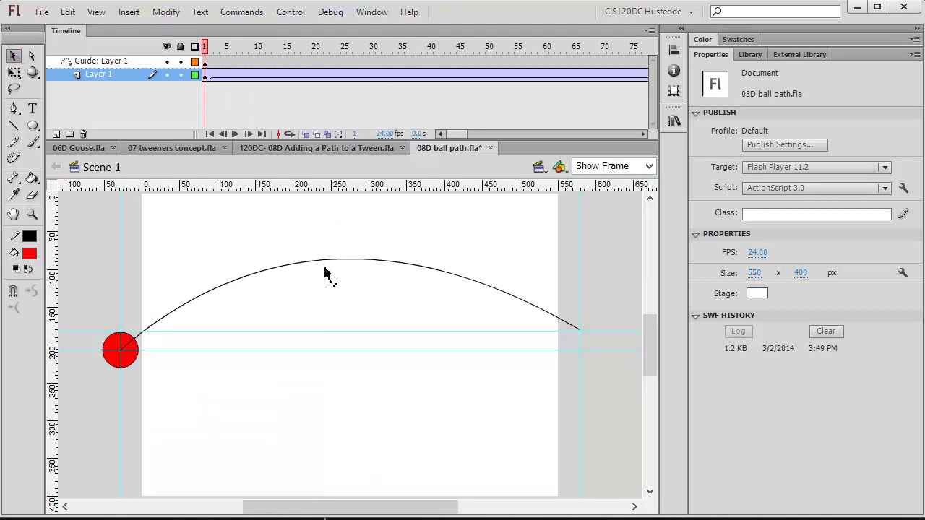
left_click_drag(323, 273, 323, 459)
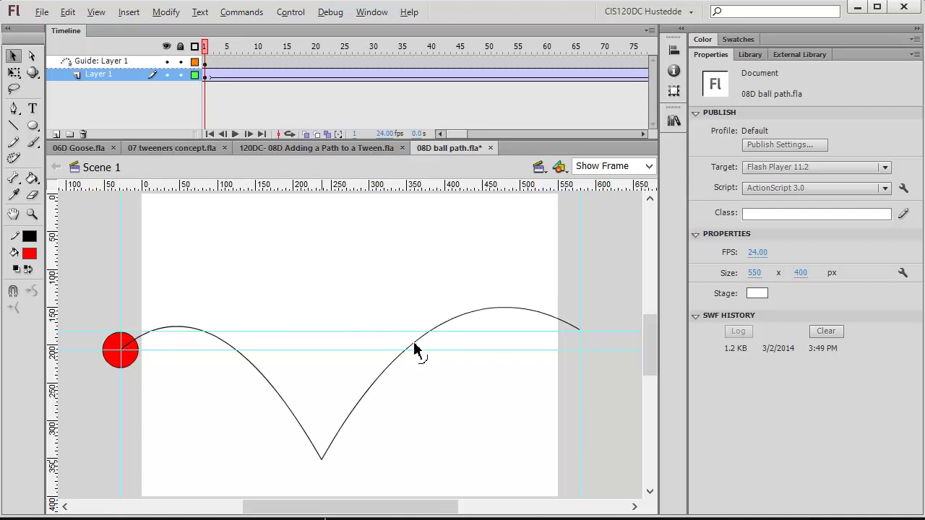
left_click_drag(415, 348, 311, 260)
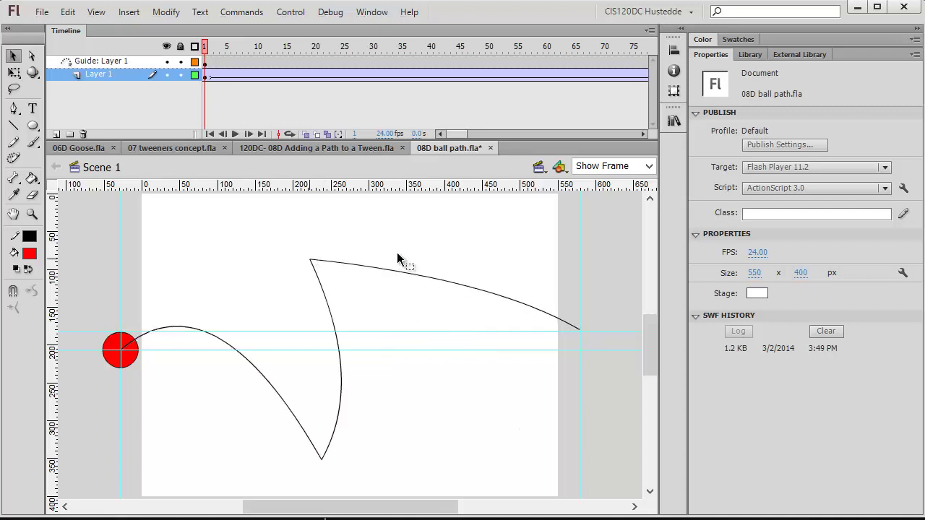
mouse_move(204, 47)
left_mouse_down()
mouse_move(341, 116)
mouse_move(480, 159)
mouse_move(566, 107)
mouse_move(815, 239)
mouse_move(519, 119)
mouse_move(221, 24)
mouse_move(200, 43)
mouse_move(234, 50)
mouse_move(200, 51)
mouse_move(408, 411)
mouse_move(339, 48)
mouse_move(580, 48)
mouse_move(202, 48)
left_mouse_up()
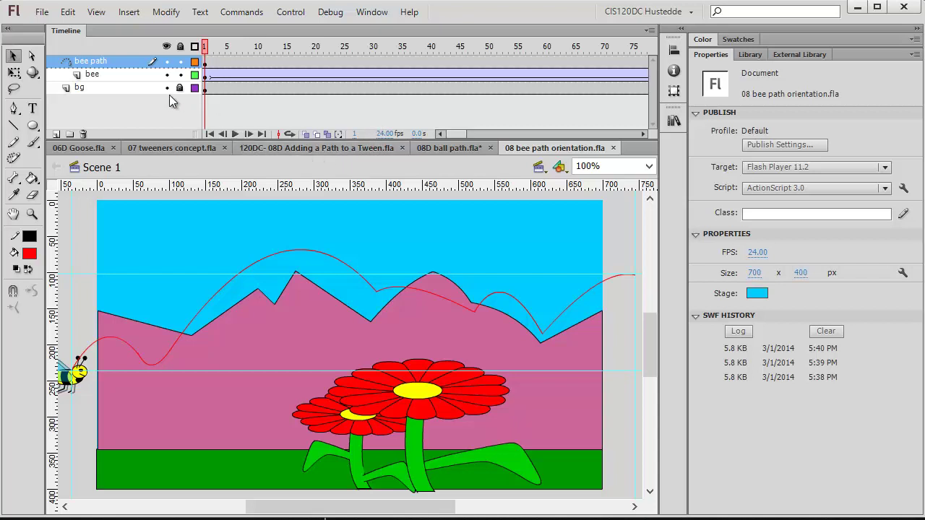
- Hide the bee path and bee layers to view the background artwork alone, and show both layers again
left_click(166, 61)
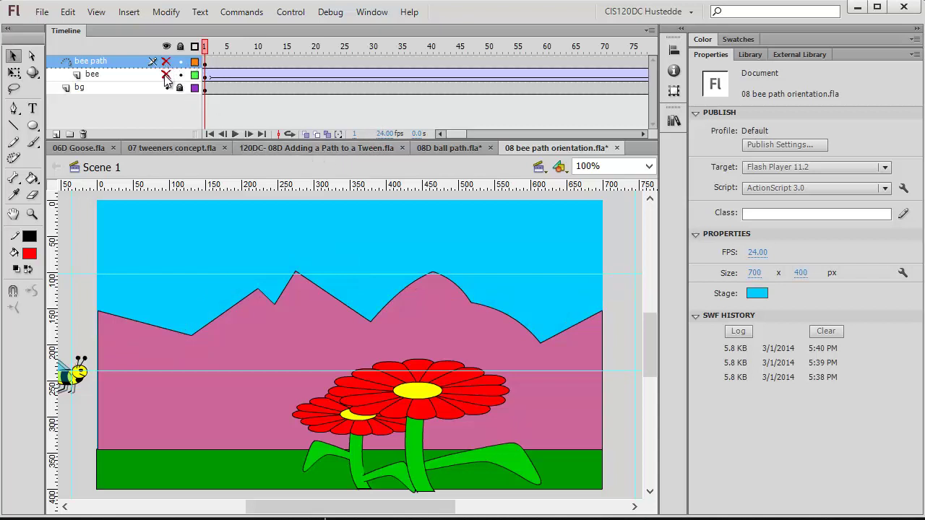
left_click(166, 74)
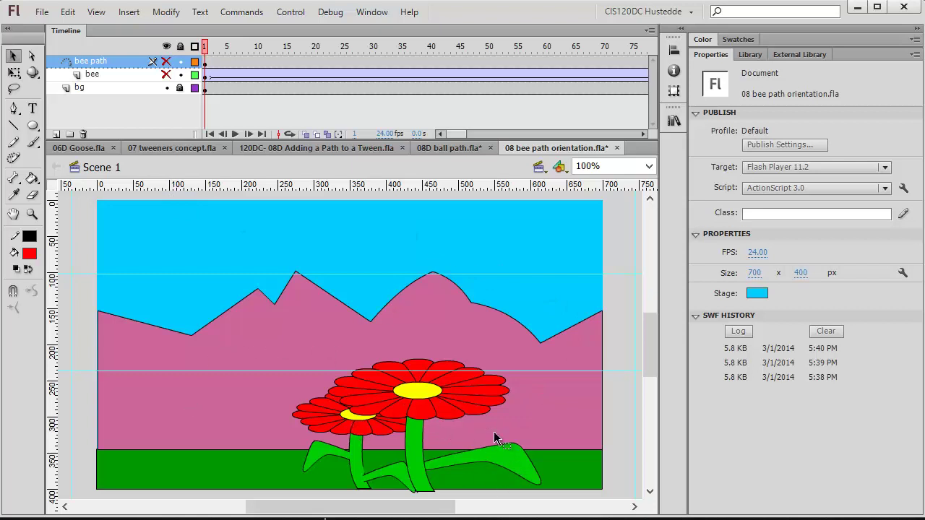
left_click(166, 74)
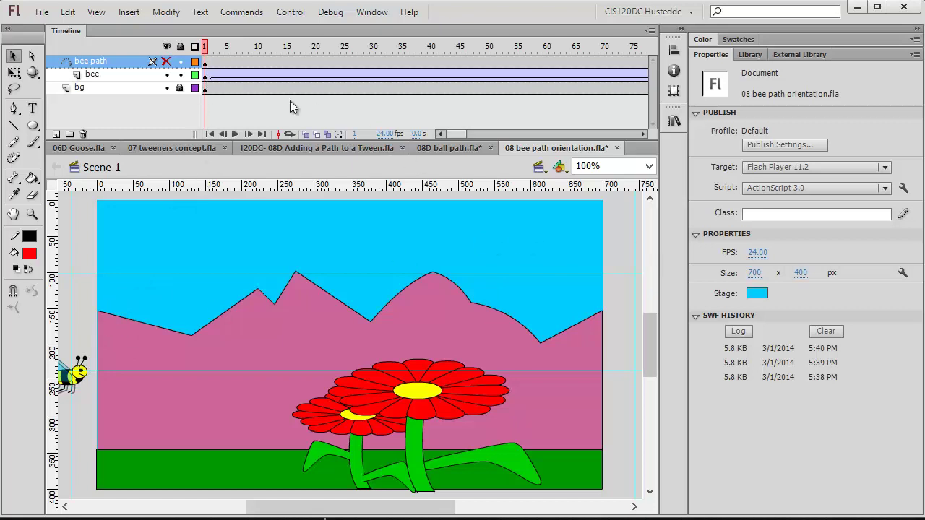
left_click(169, 62)
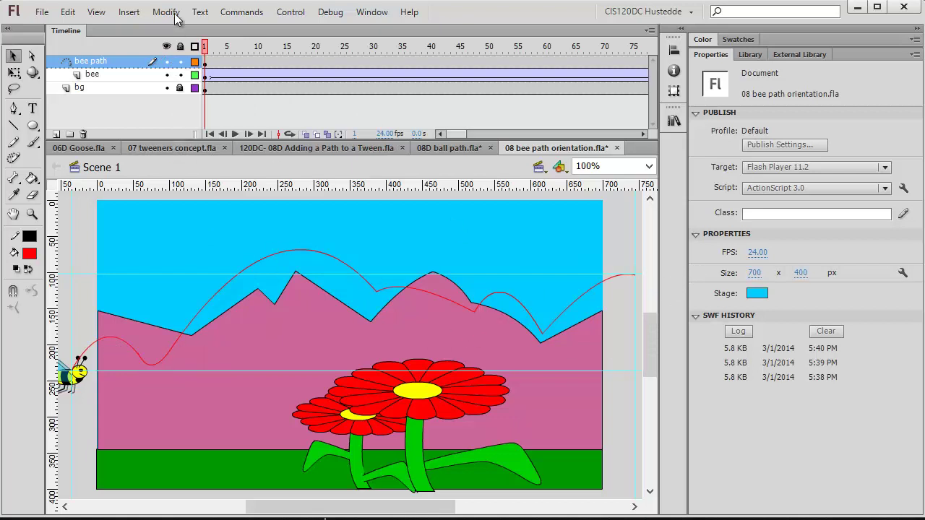
- Test the bee movie to watch the bee fly along its path, and close the preview
left_click(290, 16)
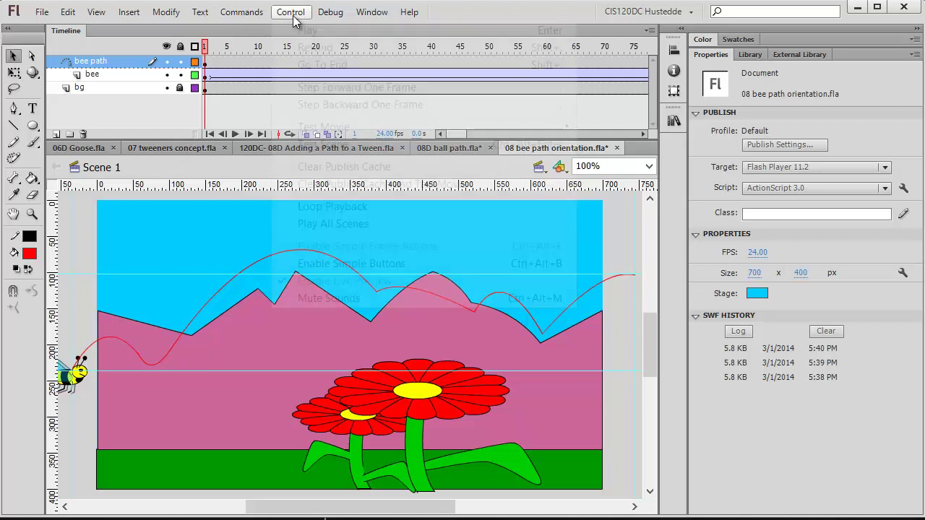
mouse_move(397, 128)
left_click(653, 126)
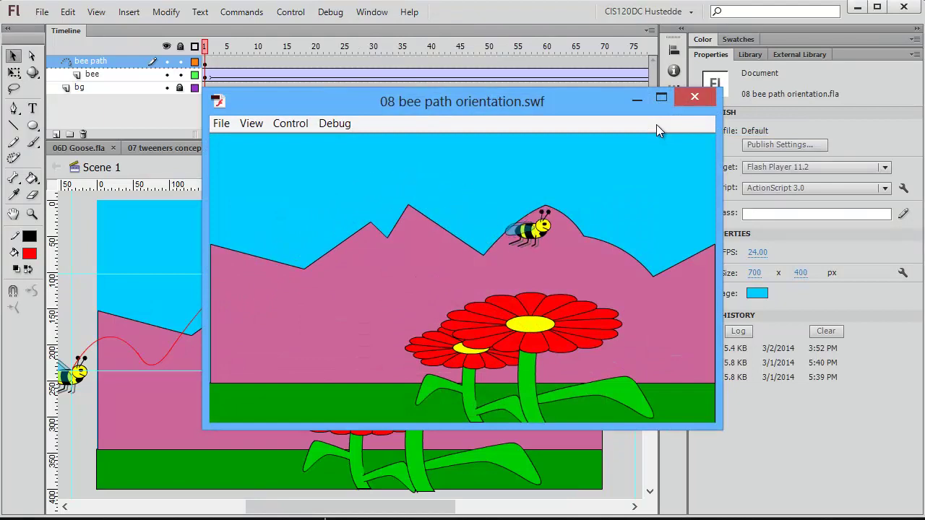
left_click(695, 96)
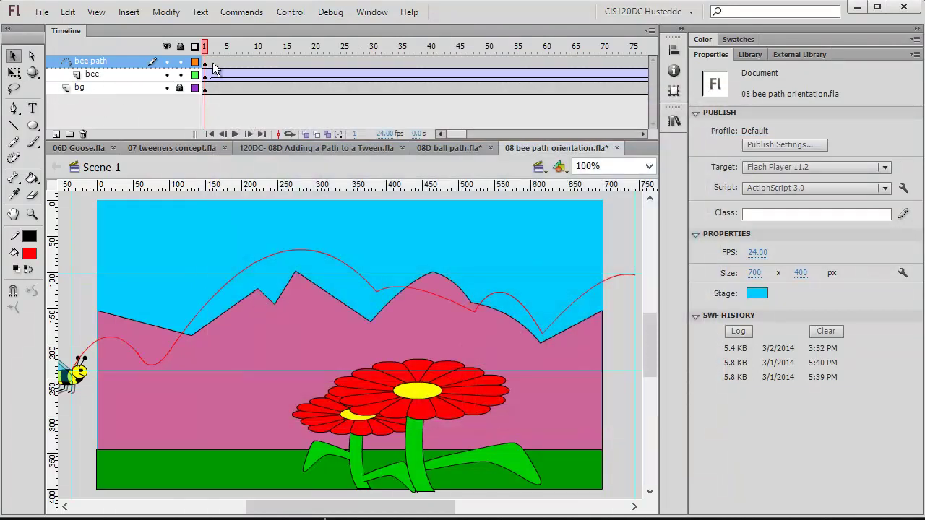
- Copy the whole bee path line and paste it in place on a new layer directly above bg
left_click(288, 252)
double_click(288, 255)
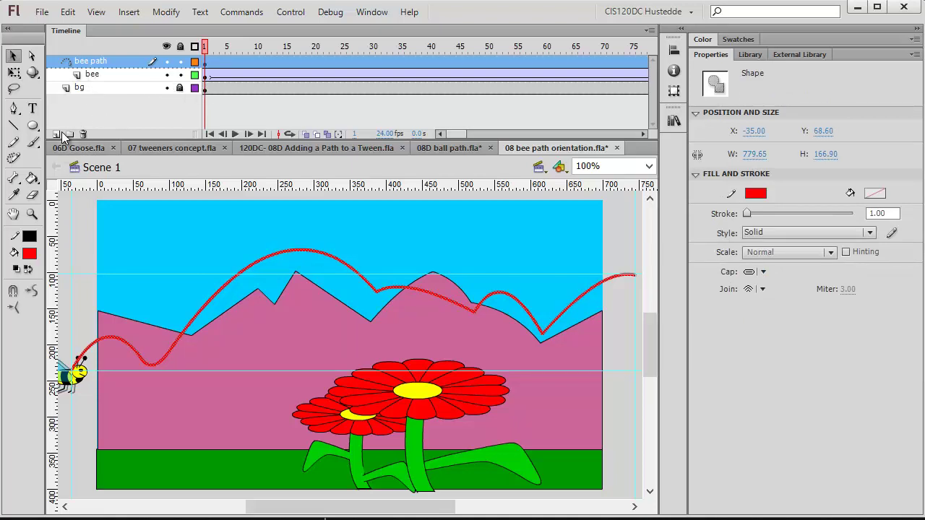
left_click(107, 86)
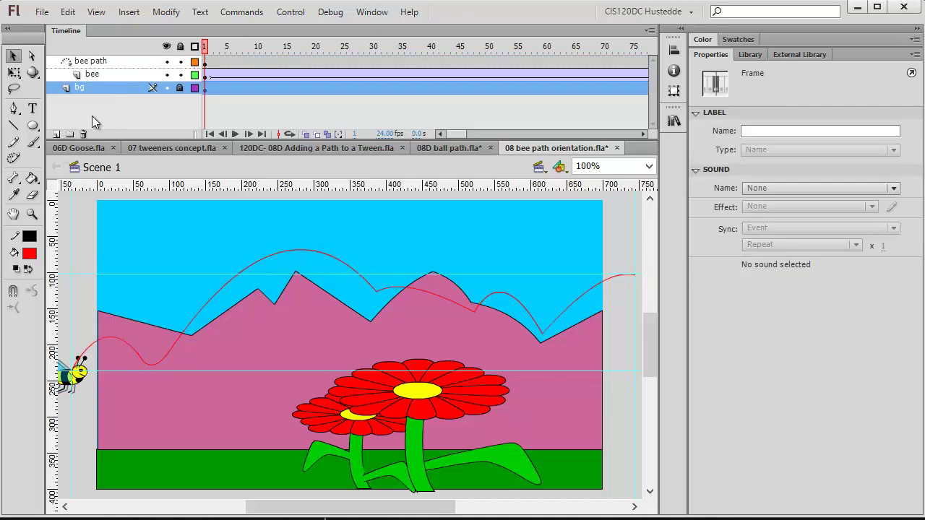
left_click(55, 133)
left_click(208, 91)
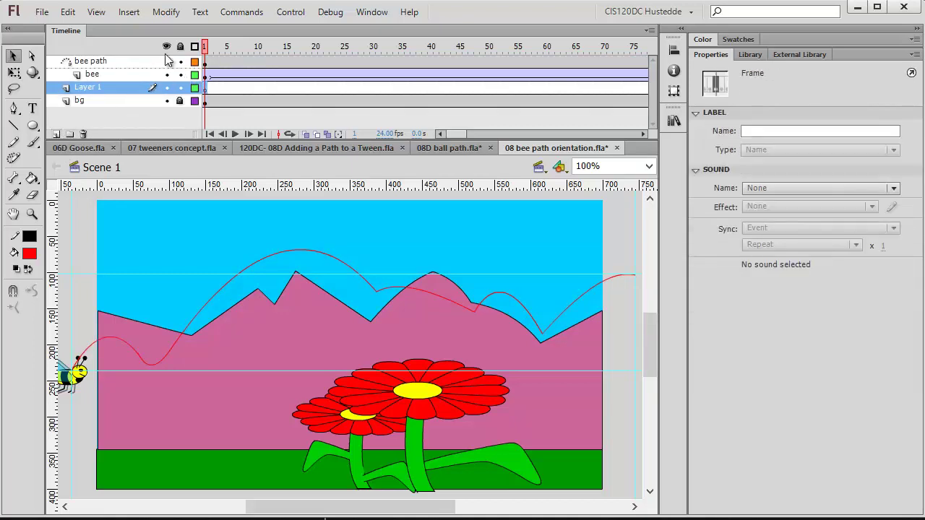
left_click(68, 13)
left_click(101, 121)
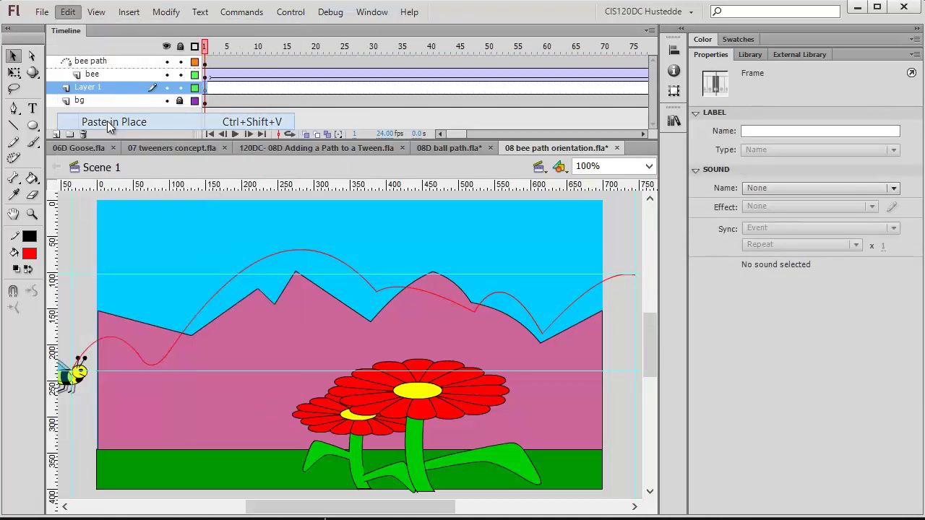
- Test the bee movie again with the copied path line on the new layer, and close the preview
left_click(289, 14)
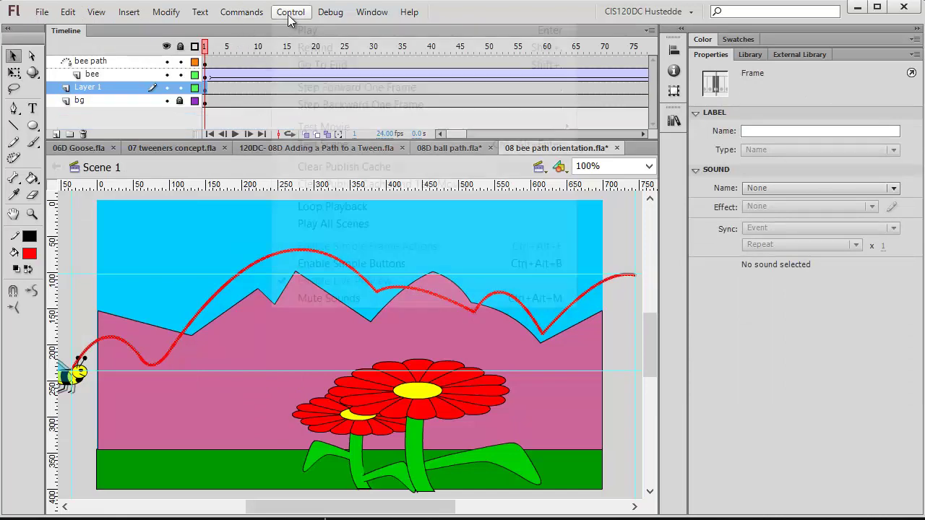
mouse_move(388, 129)
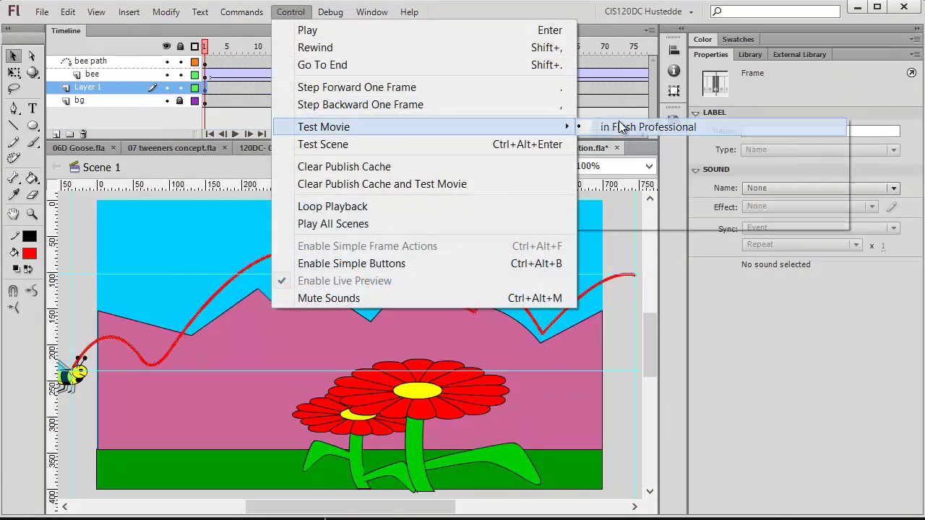
left_click(619, 126)
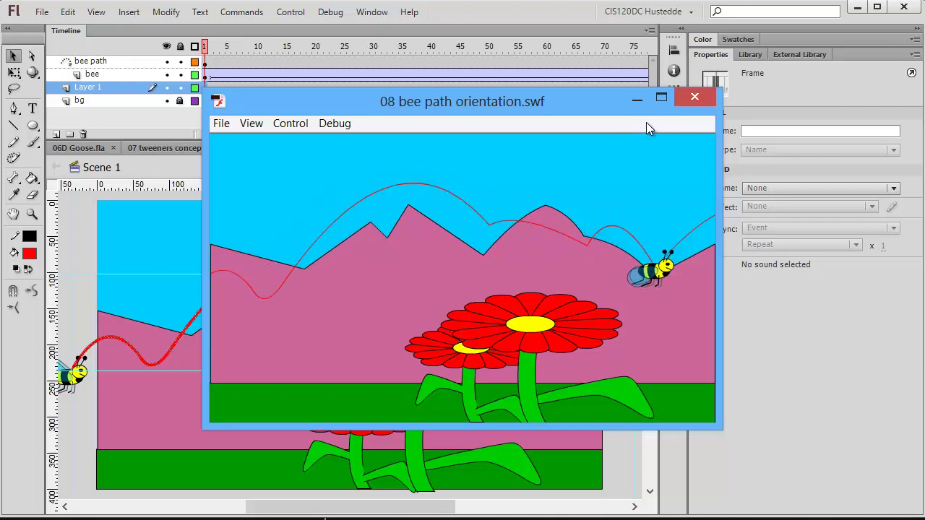
left_click(696, 98)
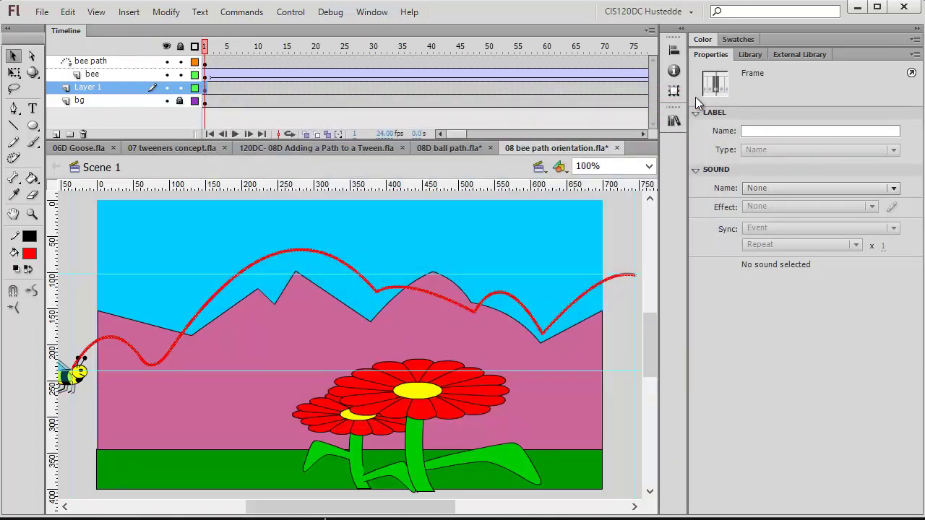